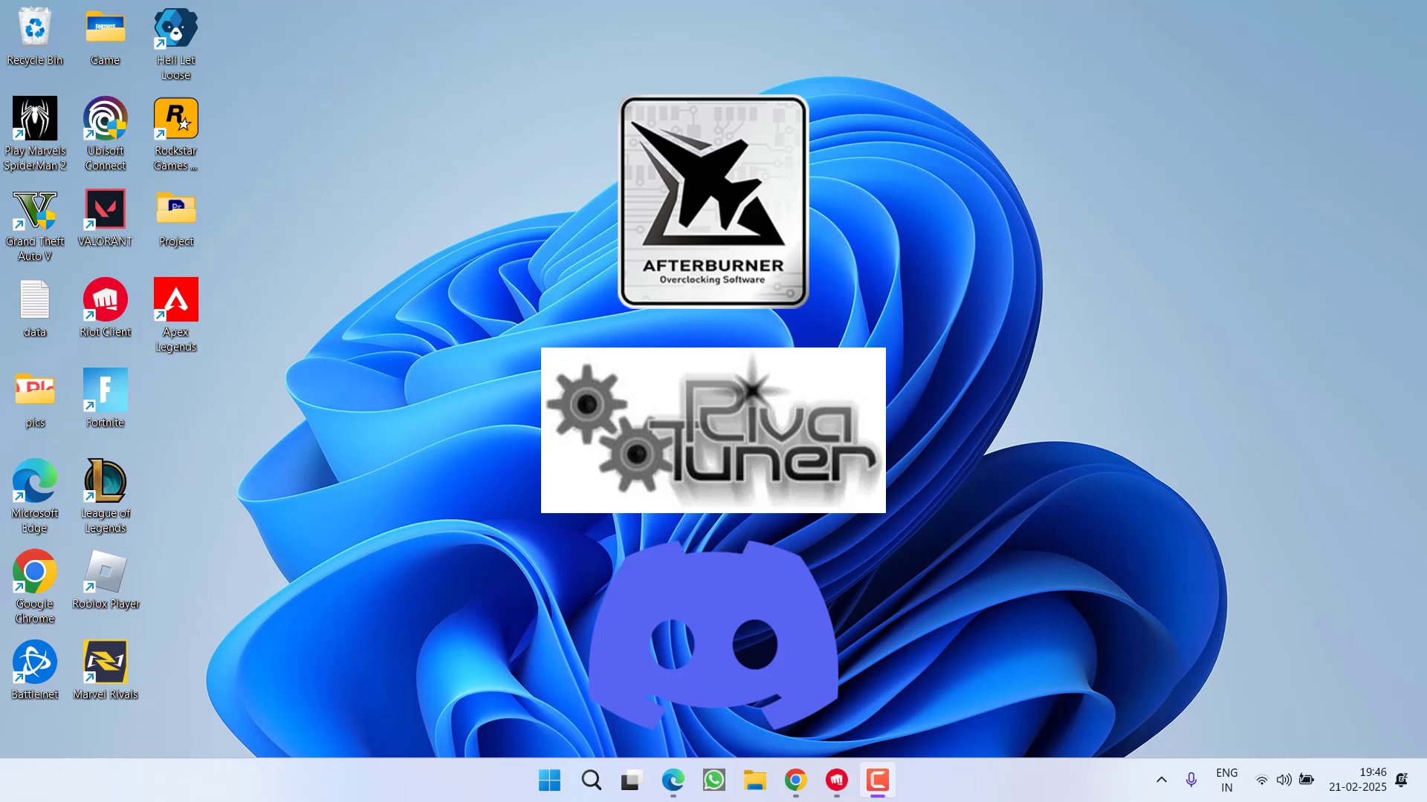
# - End the Riot Client process in Task Manager and close Task Manager
pyautogui.rightClick(975, 795)
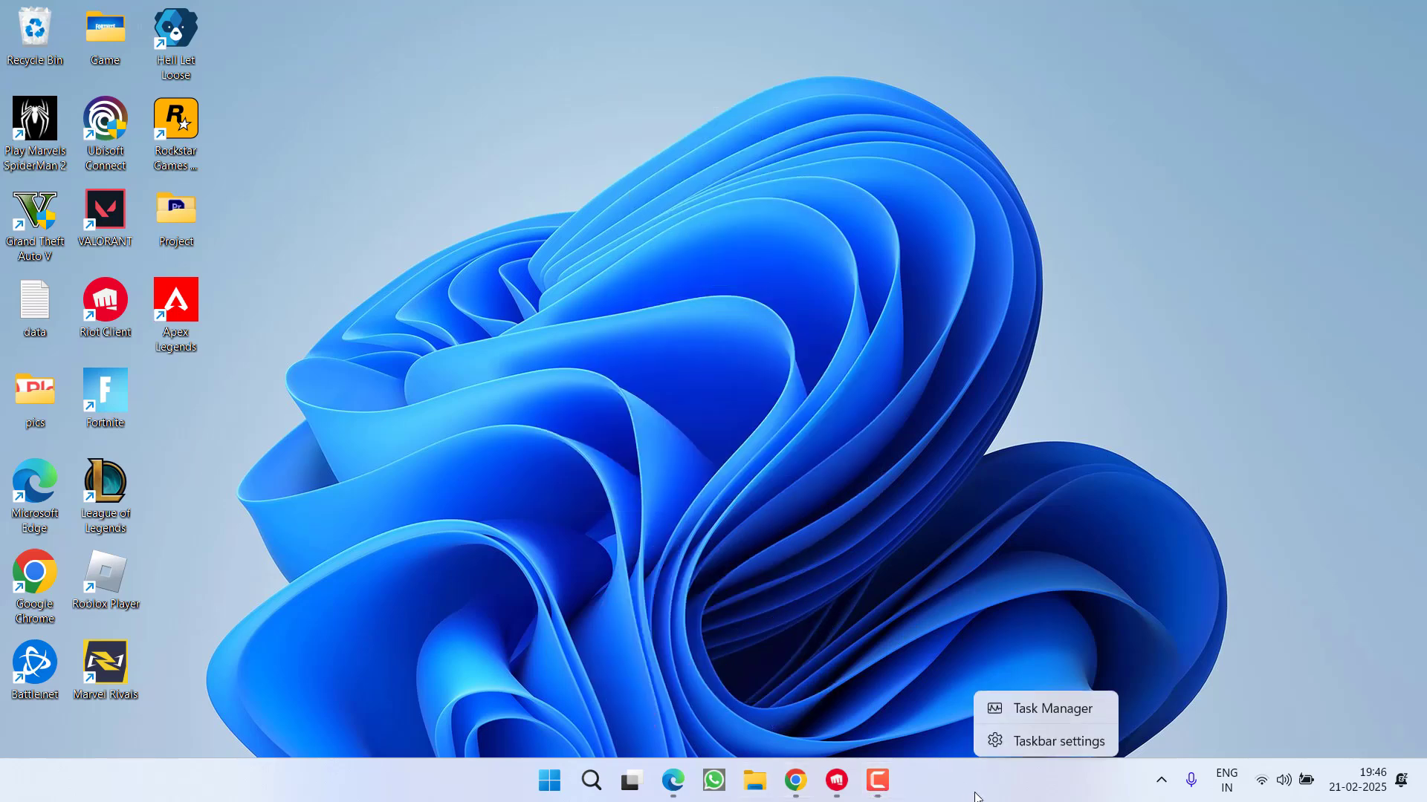
pyautogui.click(1037, 709)
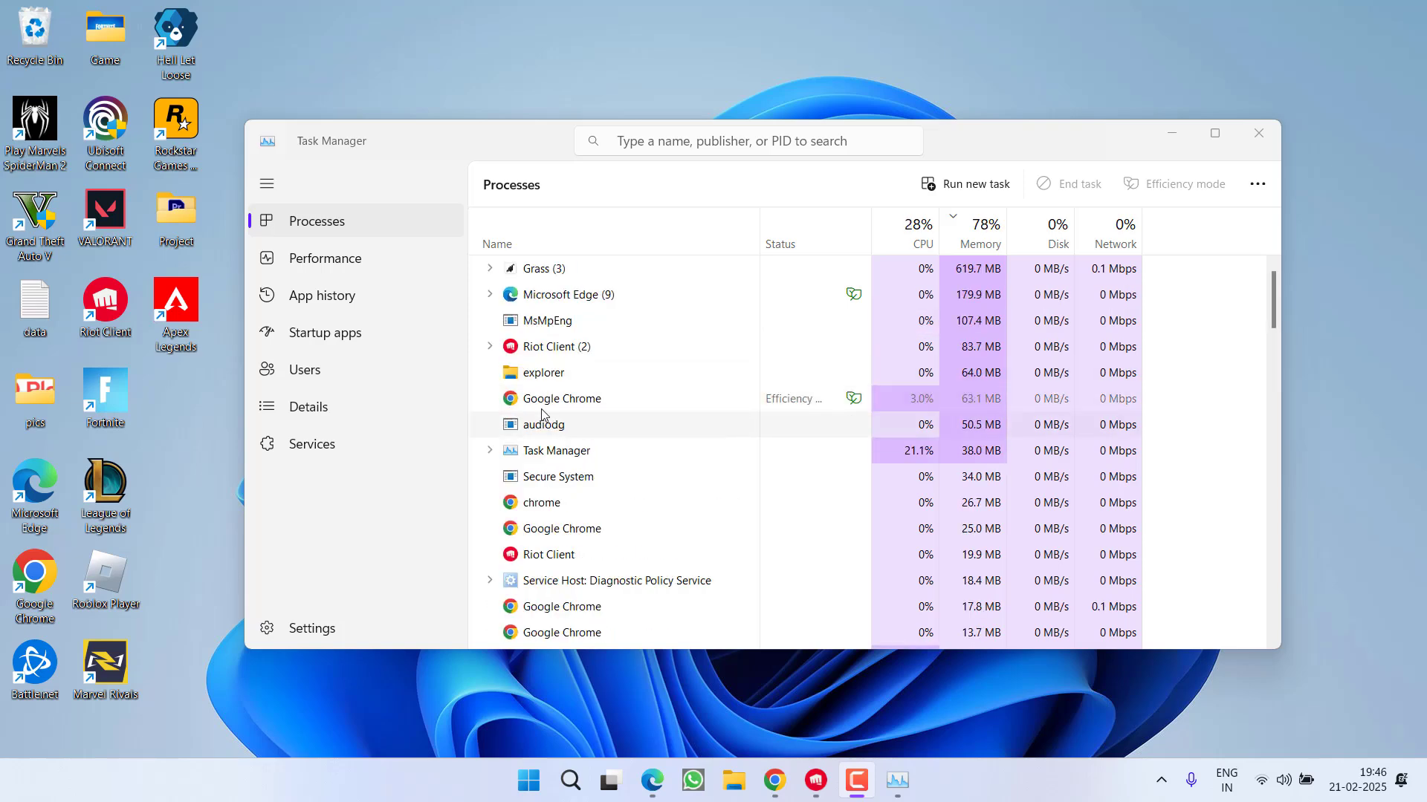
pyautogui.rightClick(532, 398)
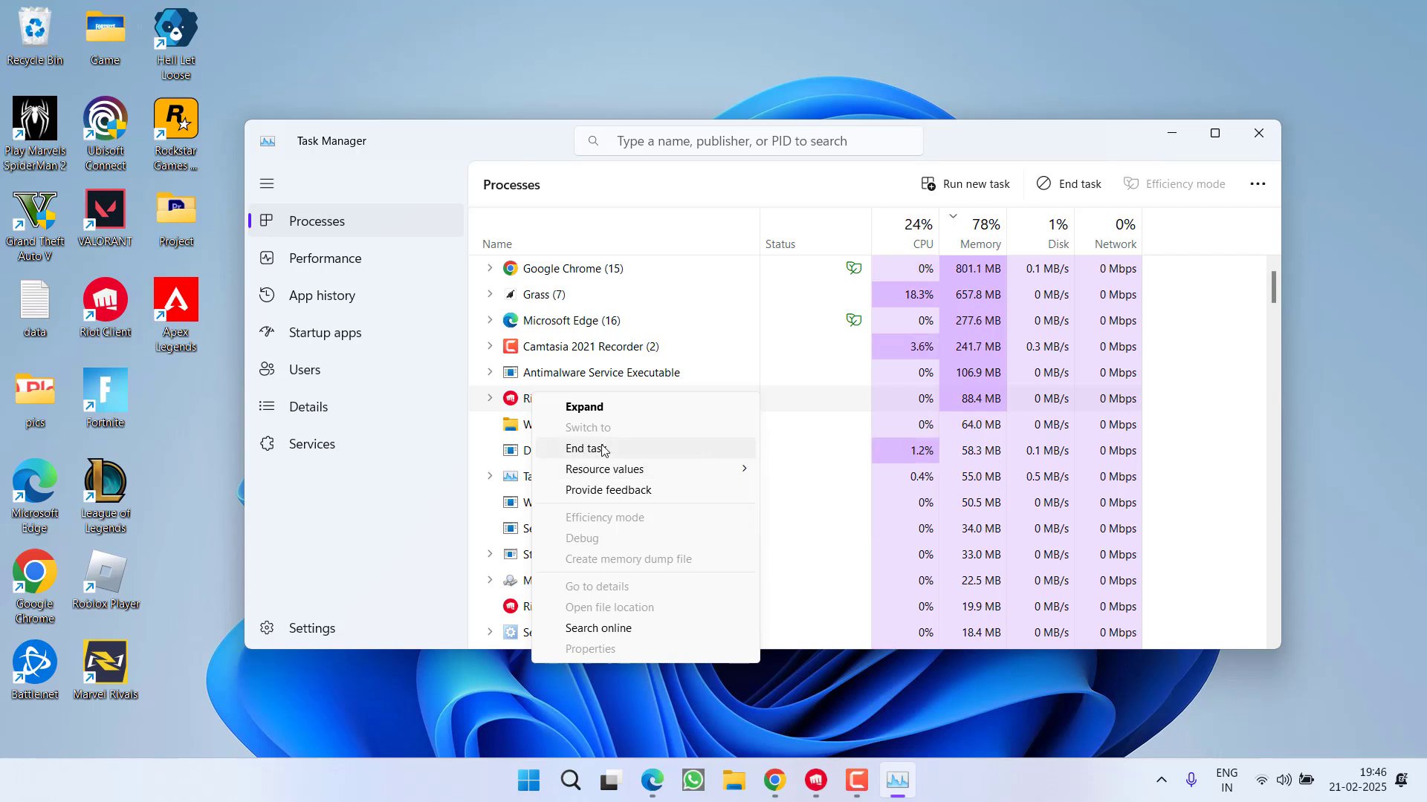
pyautogui.click(1258, 133)
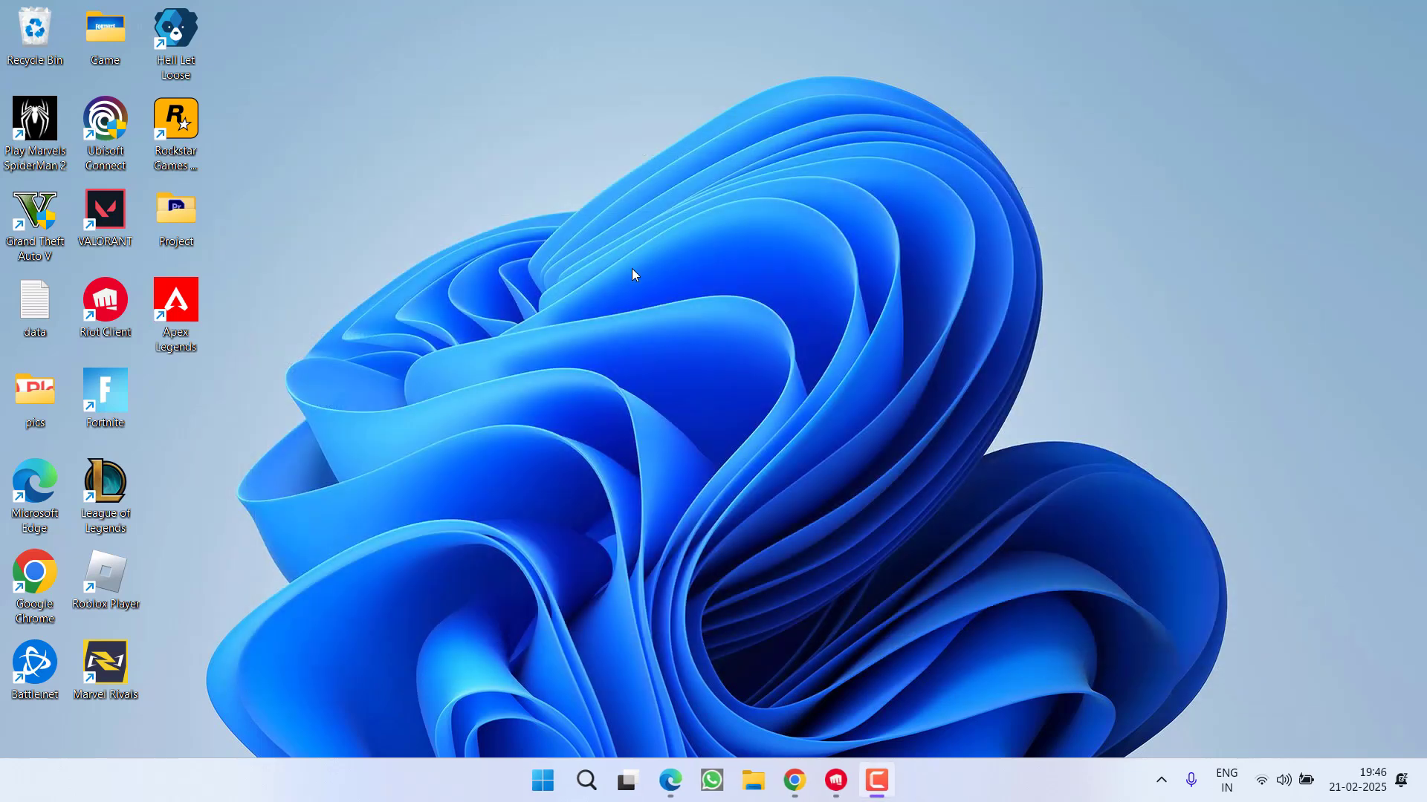
# - Run ncpa.cpl and open the Wi-Fi adapter's properties
pyautogui.rightClick(535, 769)
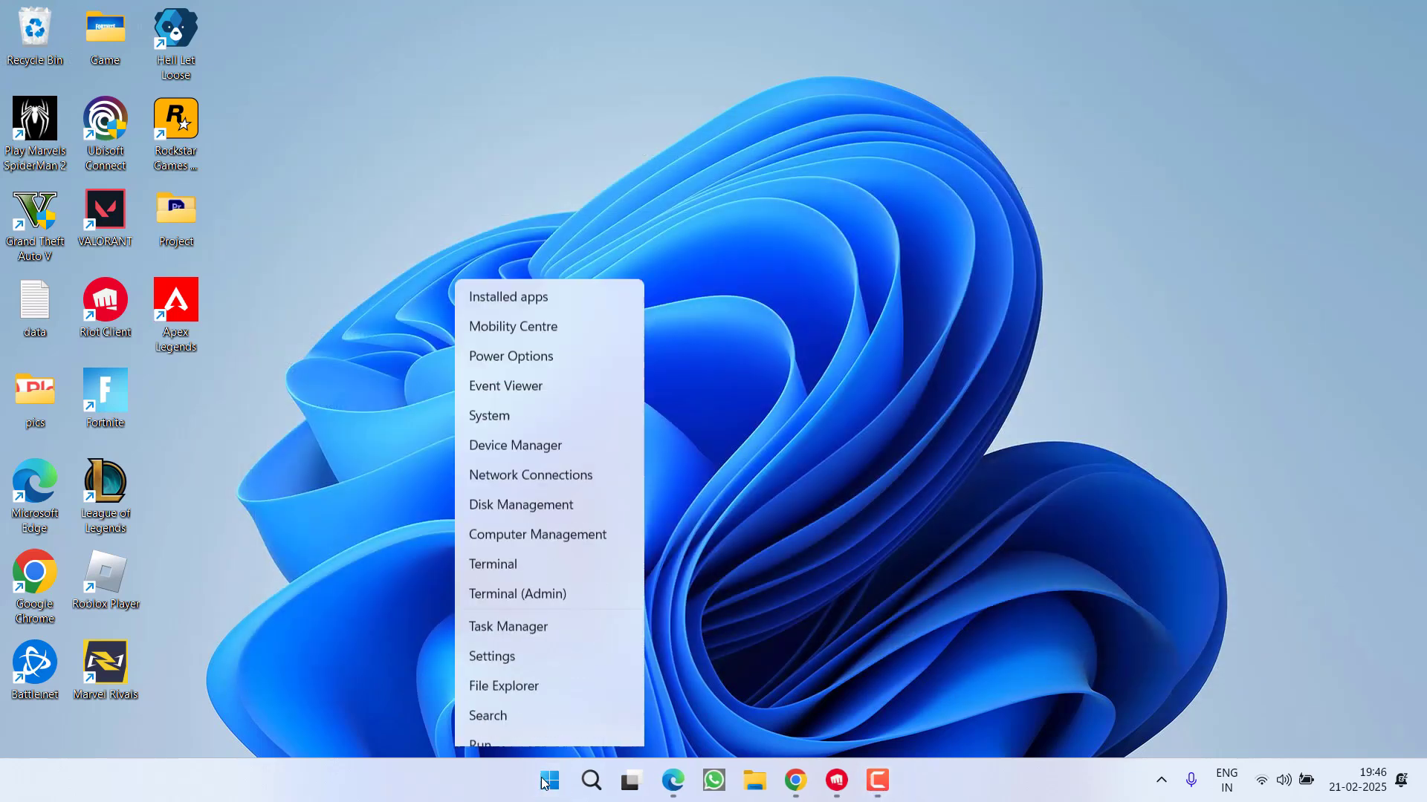
pyautogui.click(501, 675)
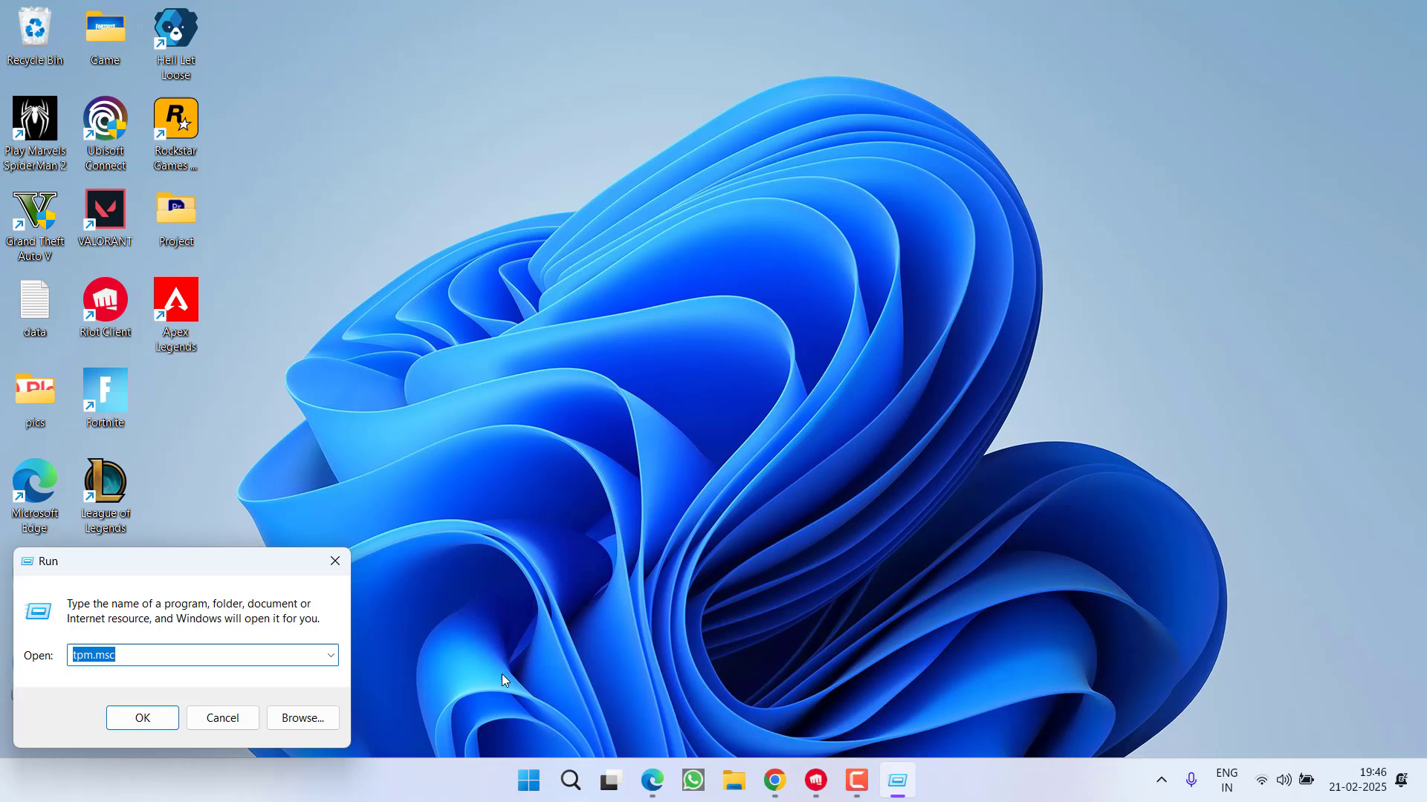
pyautogui.write('ncpa.cpl')
pyautogui.press('Return')
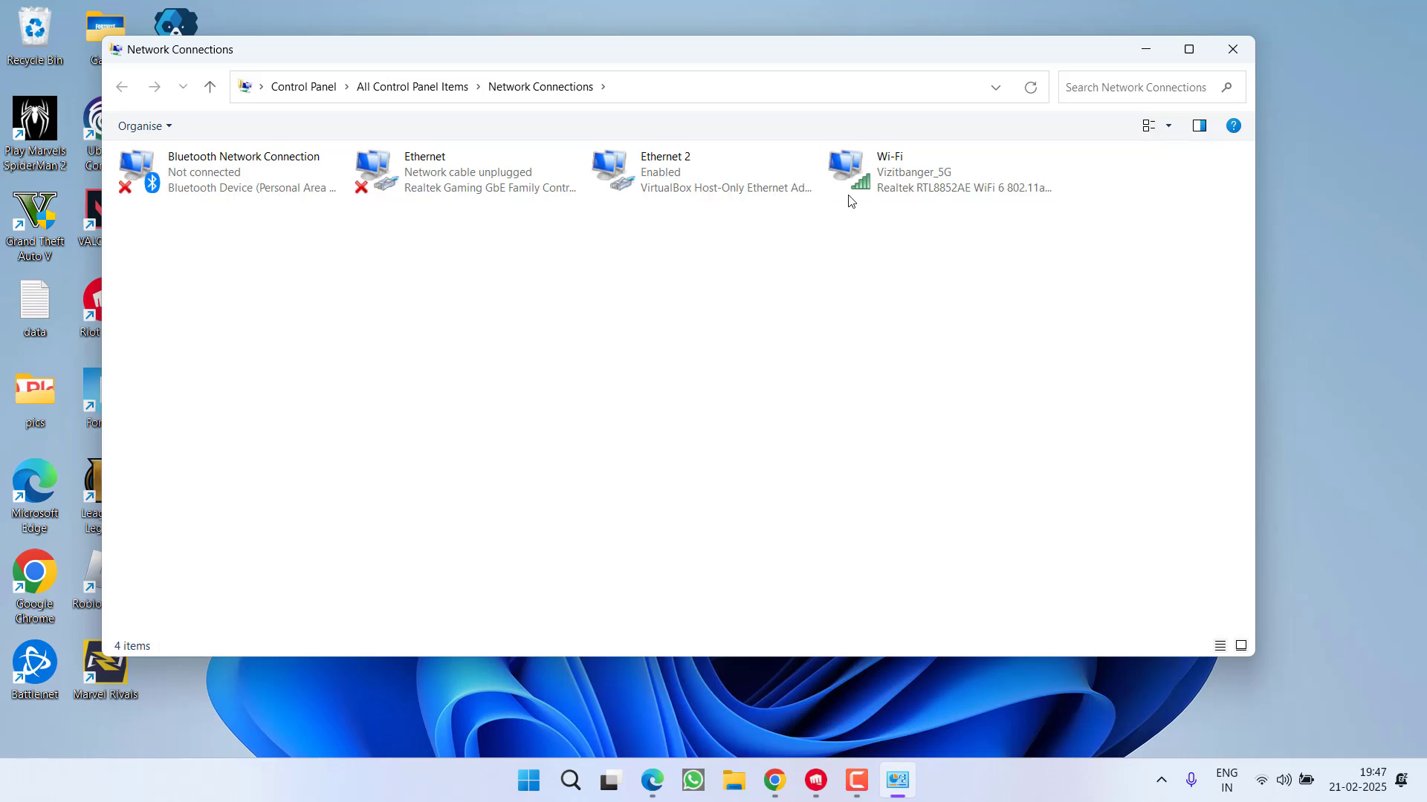
pyautogui.rightClick(847, 172)
pyautogui.click(944, 368)
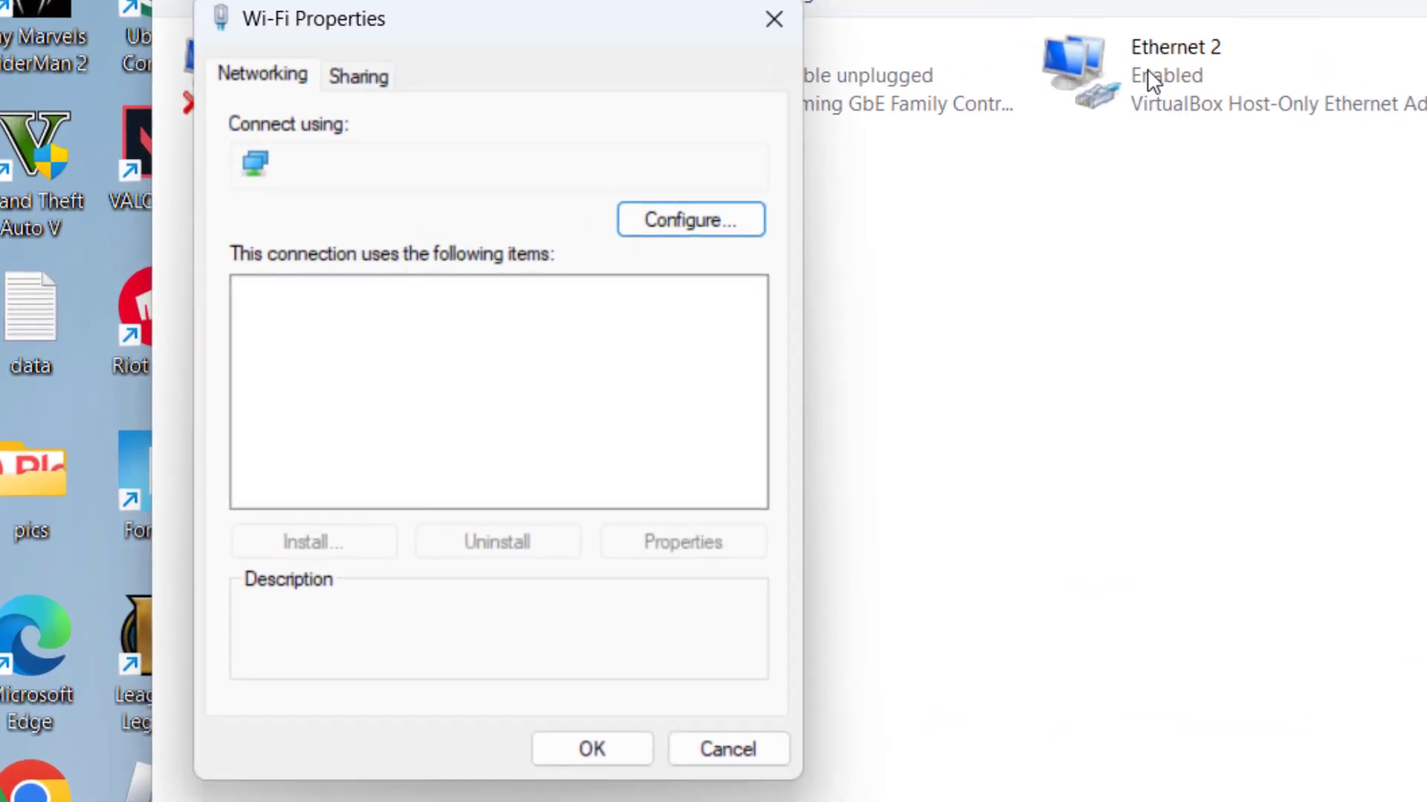
# - Turn off Internet Protocol Version 6 for the Wi-Fi connection
pyautogui.click(403, 376)
pyautogui.scroll(-1, 541, 411)
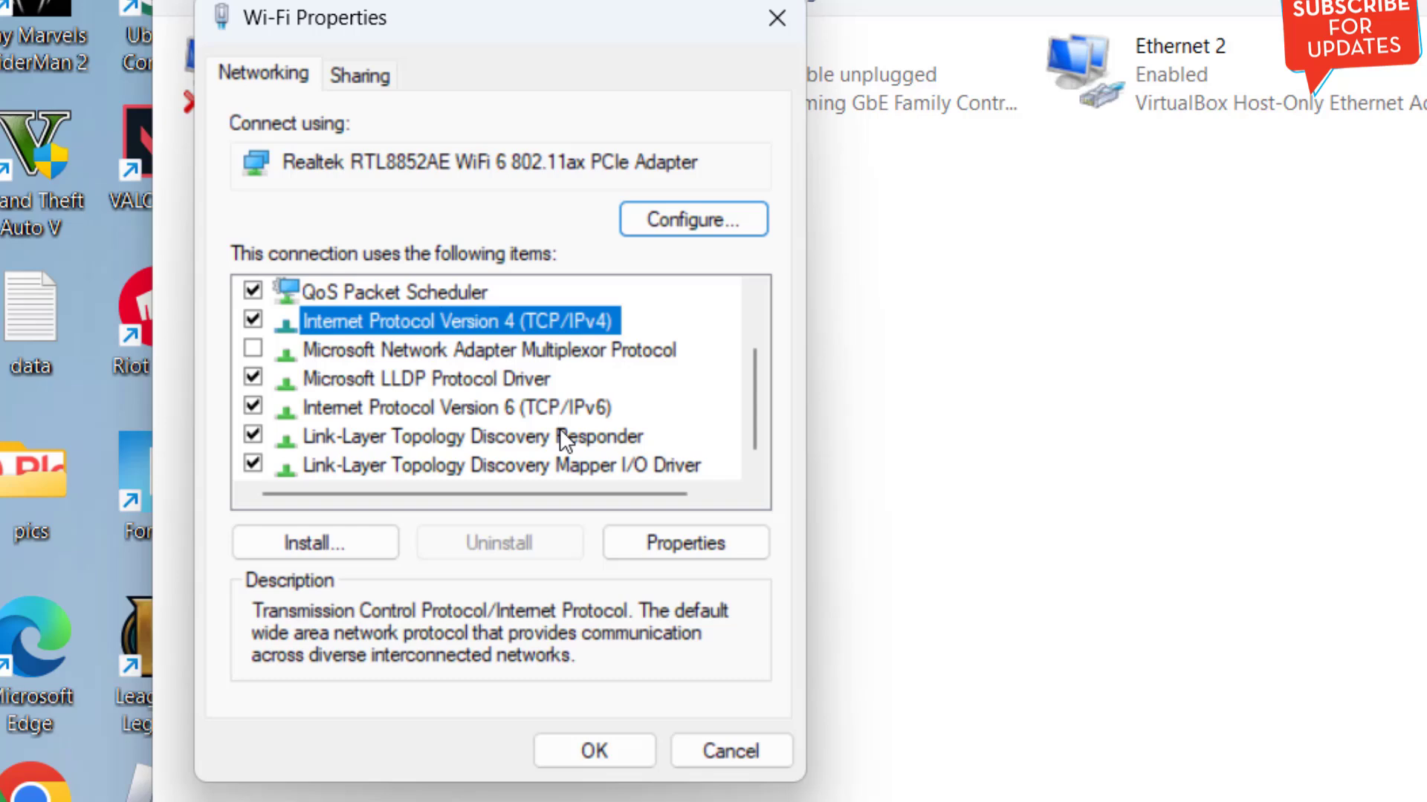
pyautogui.click(357, 409)
pyautogui.click(253, 406)
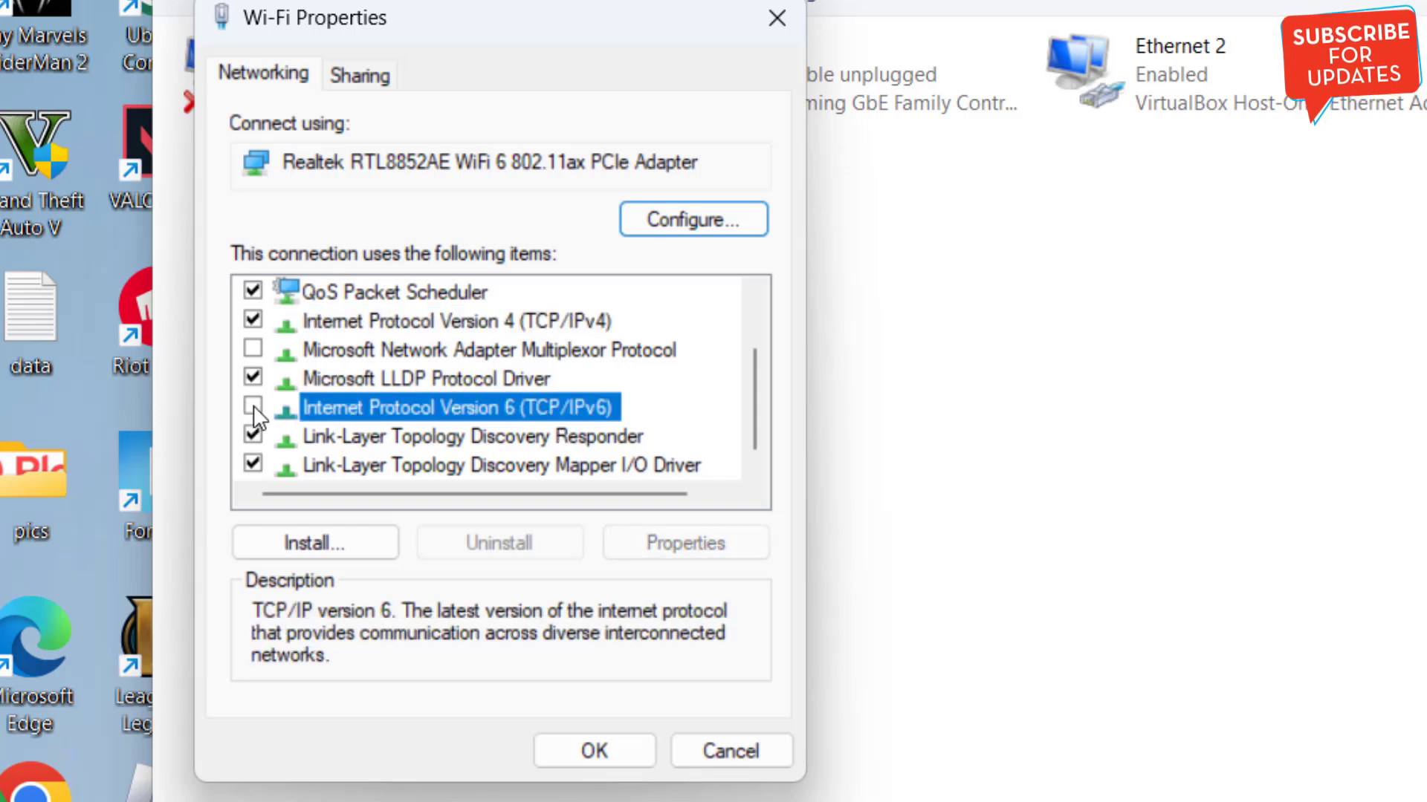
# - Set IPv4 DNS servers to 8.8.8.8 and 8.8.4.4, save, and minimize Network Connections
pyautogui.click(520, 321)
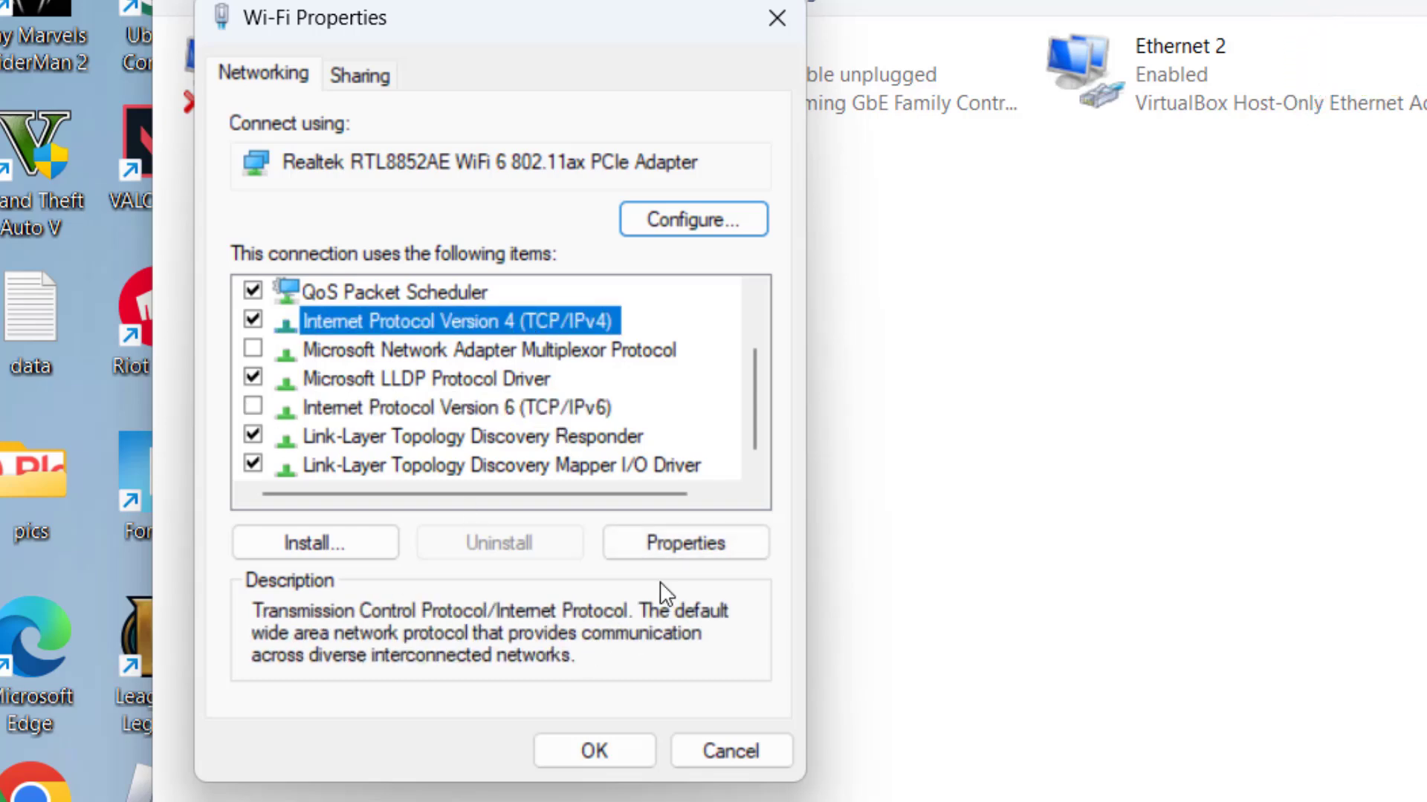
pyautogui.click(670, 547)
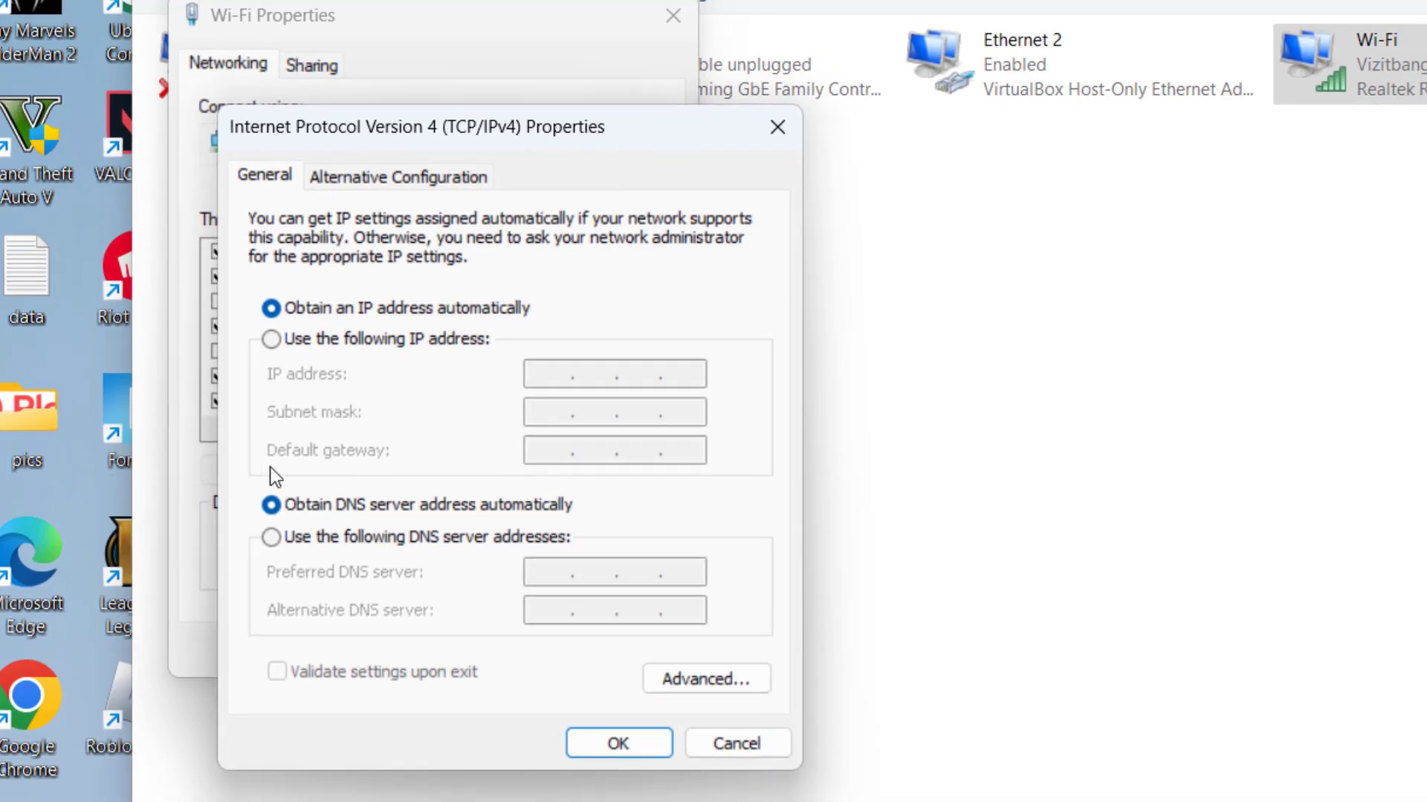
pyautogui.click(334, 538)
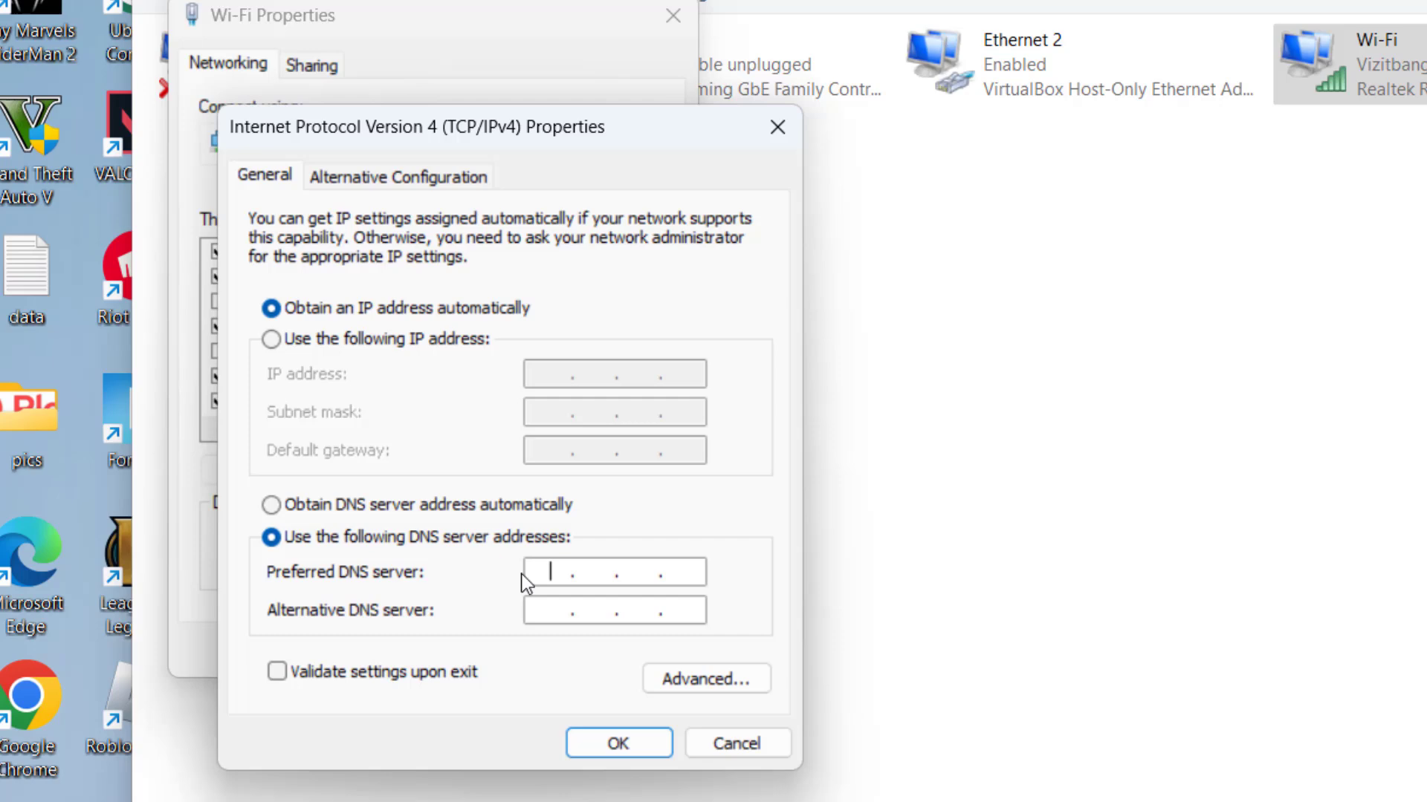
pyautogui.write('8.8.8.8')
pyautogui.press('Tab')
pyautogui.write('8.8.4.4')
pyautogui.click(621, 741)
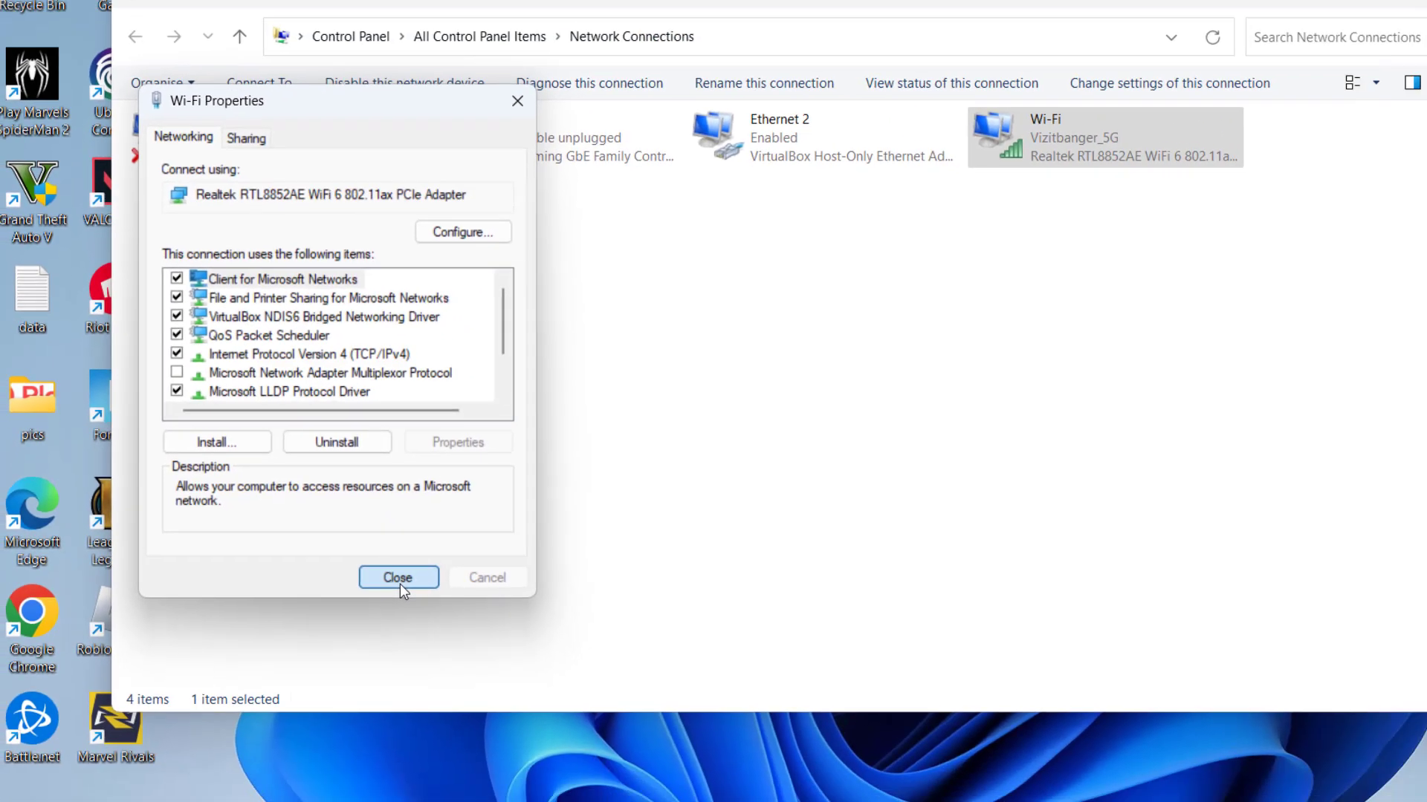
pyautogui.click(514, 652)
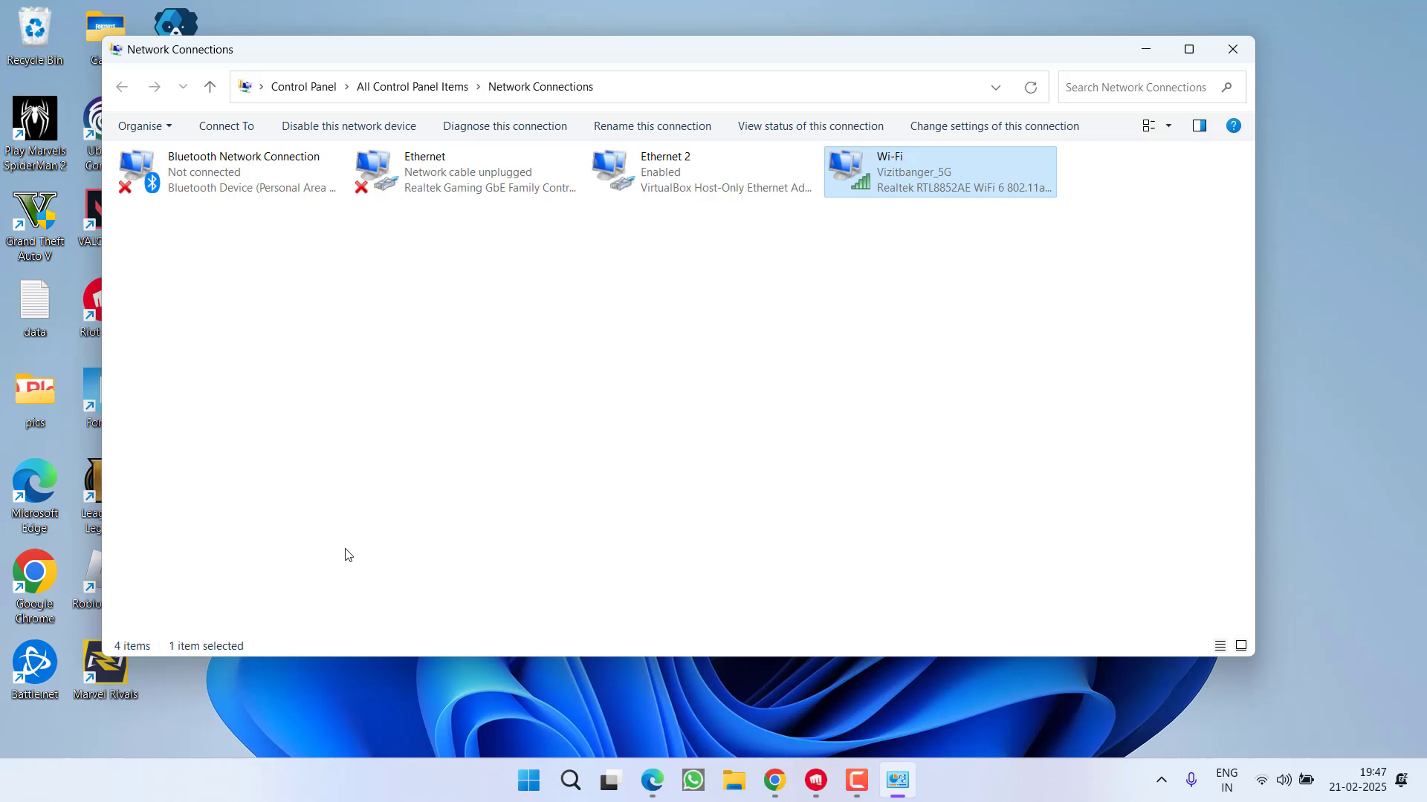
pyautogui.click(1146, 51)
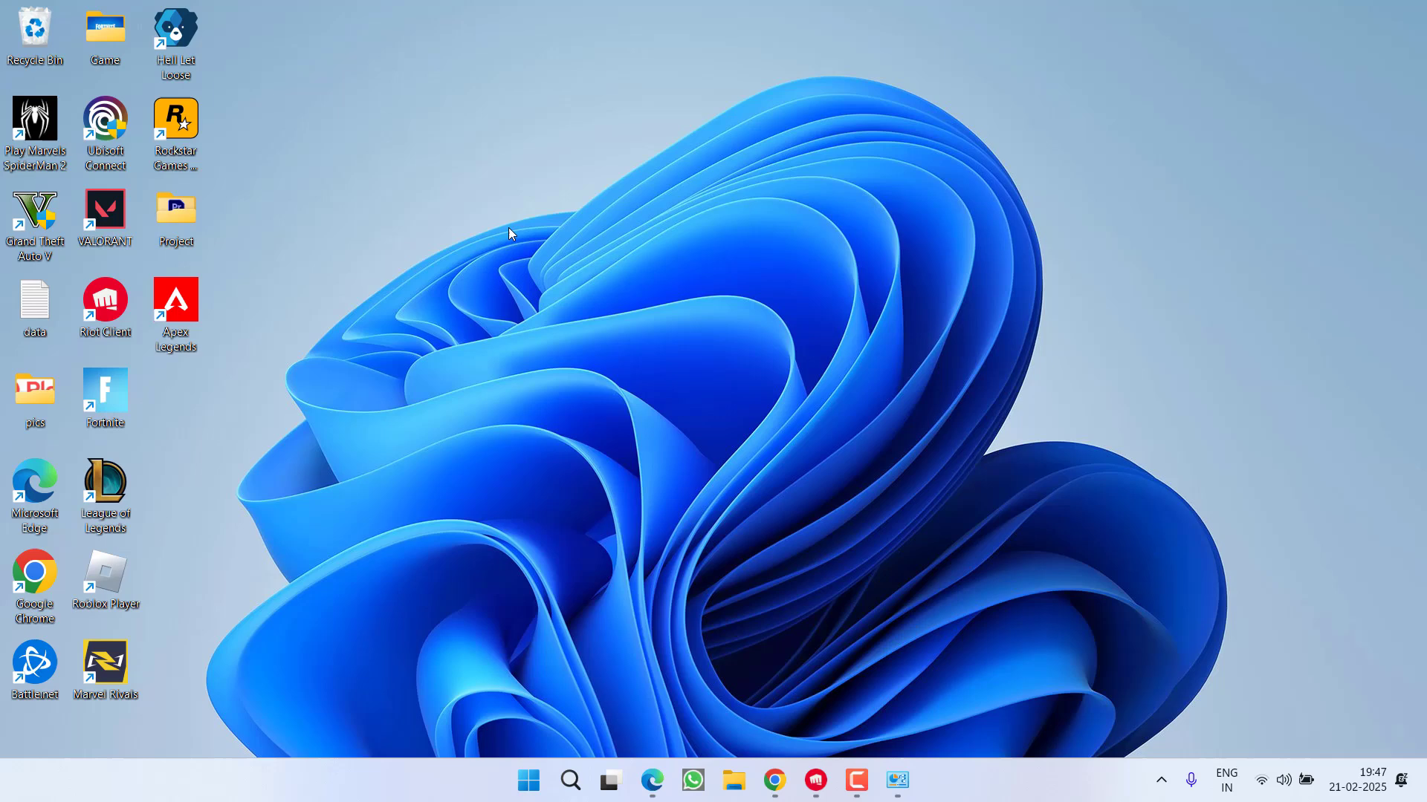
# - Launch Command Prompt as administrator from a Start search for cmd
pyautogui.press('super')
pyautogui.write('cmd')
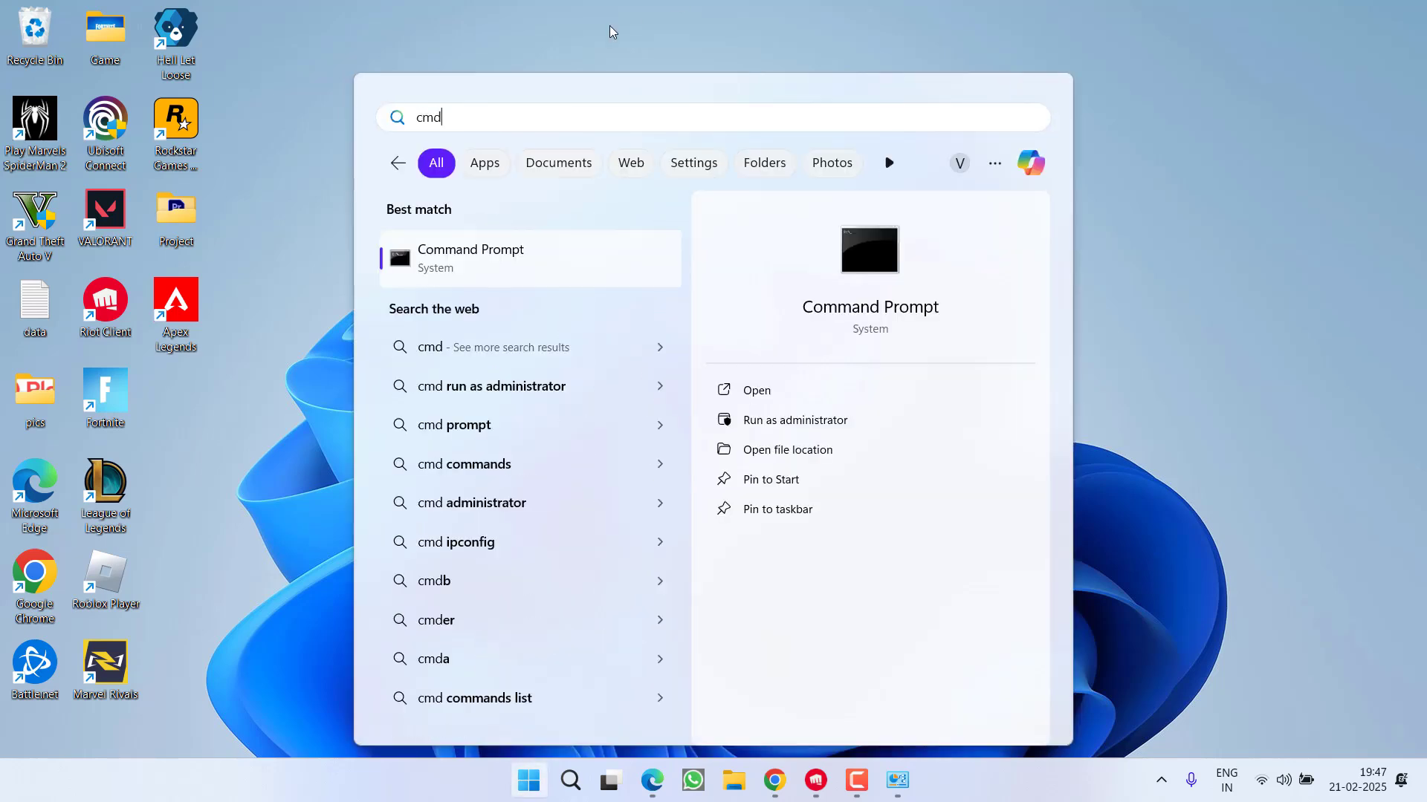
pyautogui.click(823, 424)
pyautogui.click(649, 533)
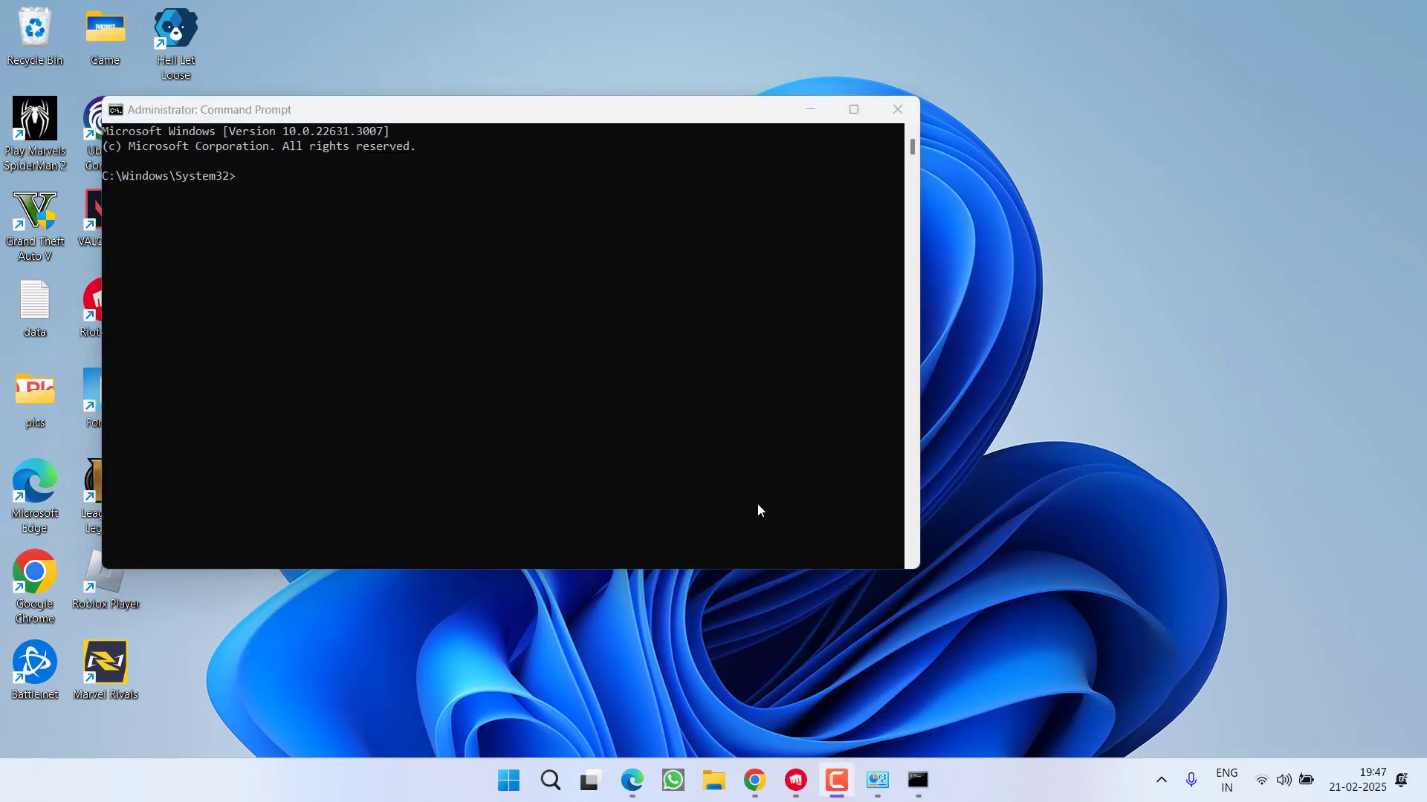
pyautogui.click(746, 476)
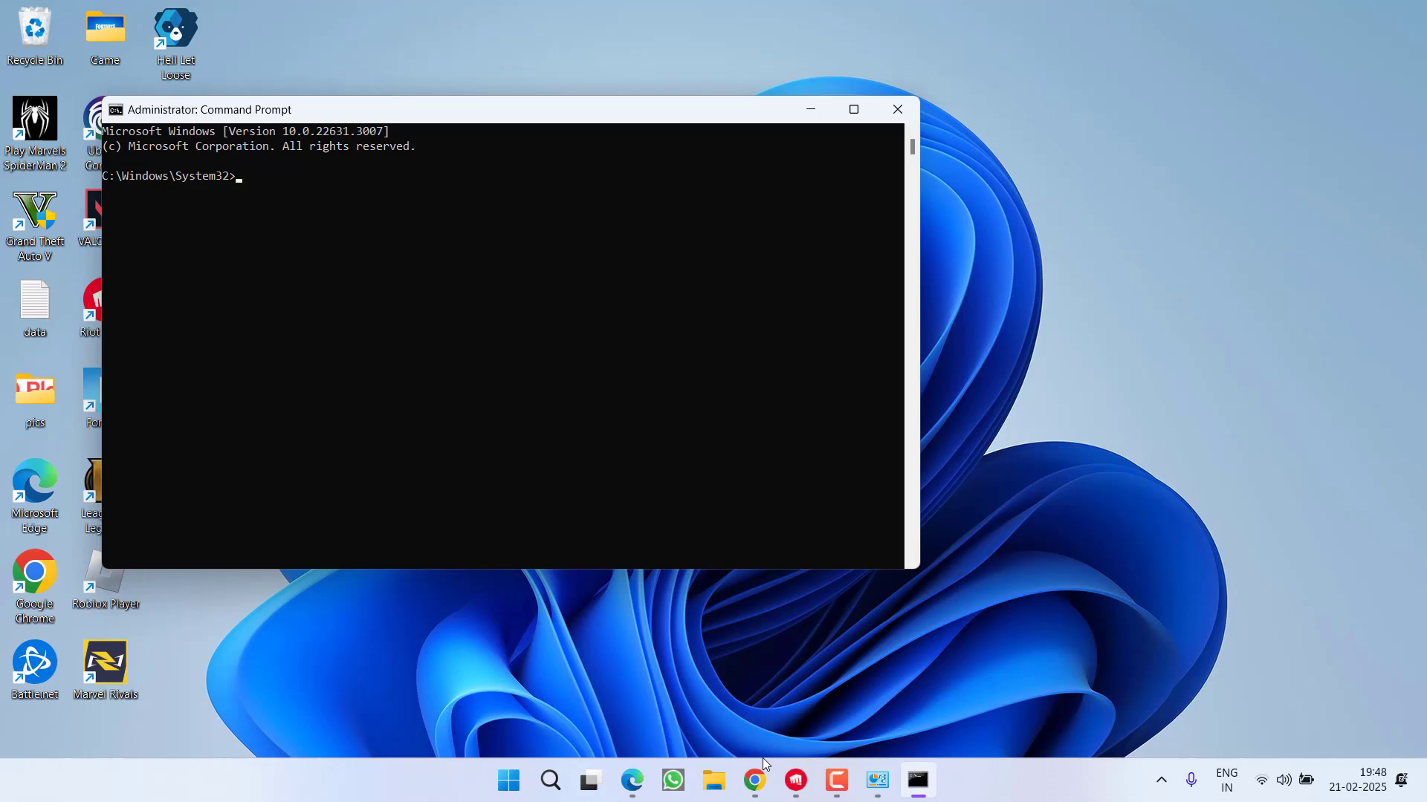
# - Close the Riot Client window and quit Riot Games from the notification area
pyautogui.click(796, 781)
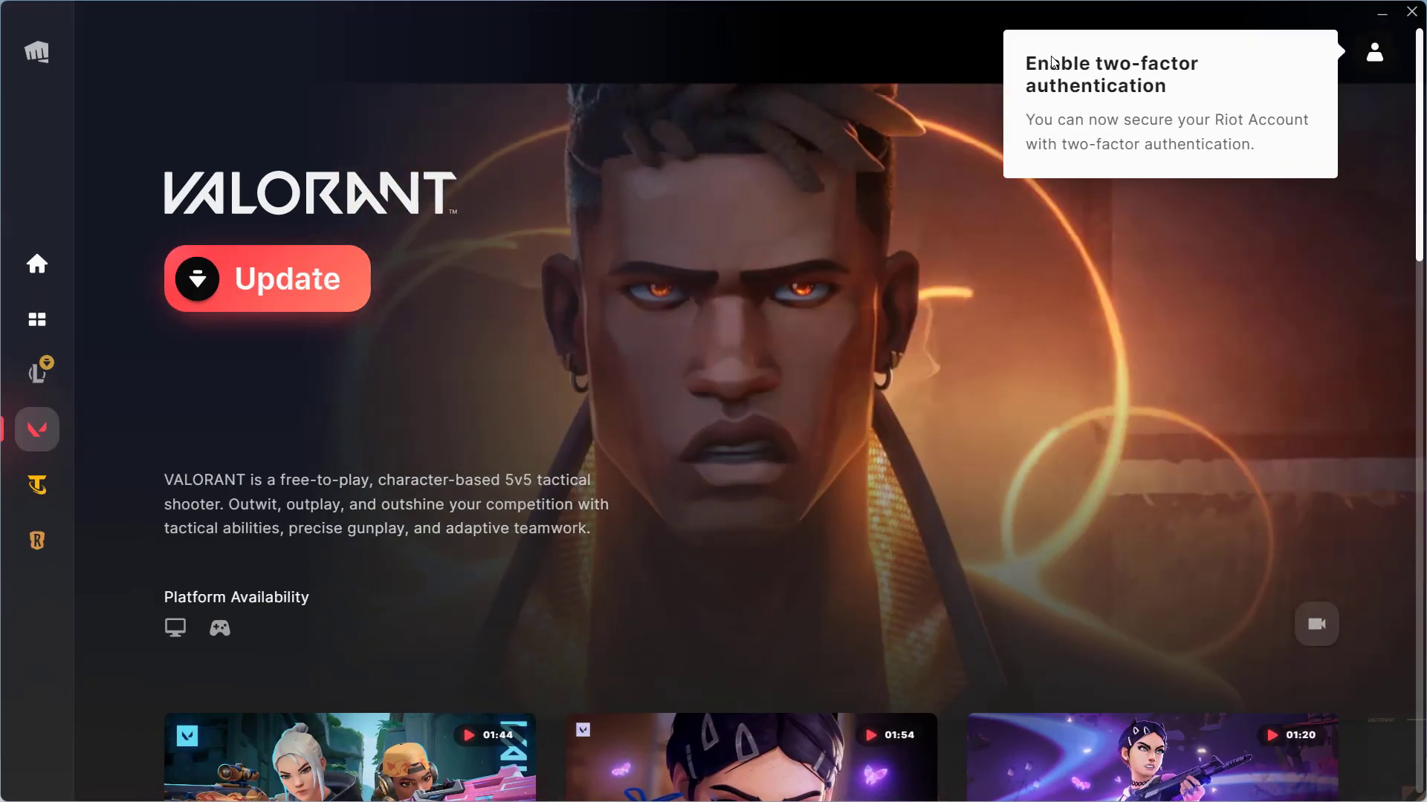
pyautogui.click(1382, 12)
pyautogui.click(1161, 778)
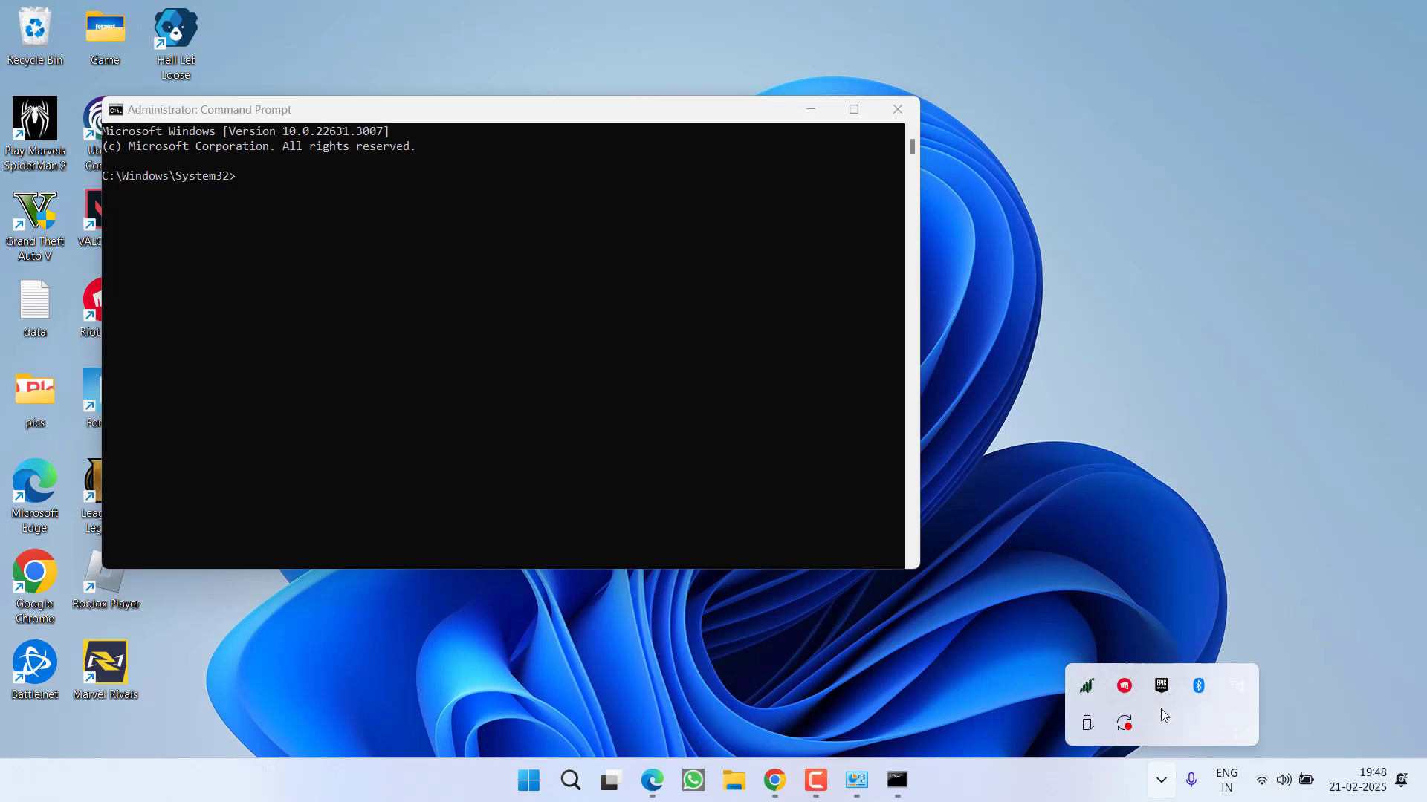
pyautogui.rightClick(1124, 685)
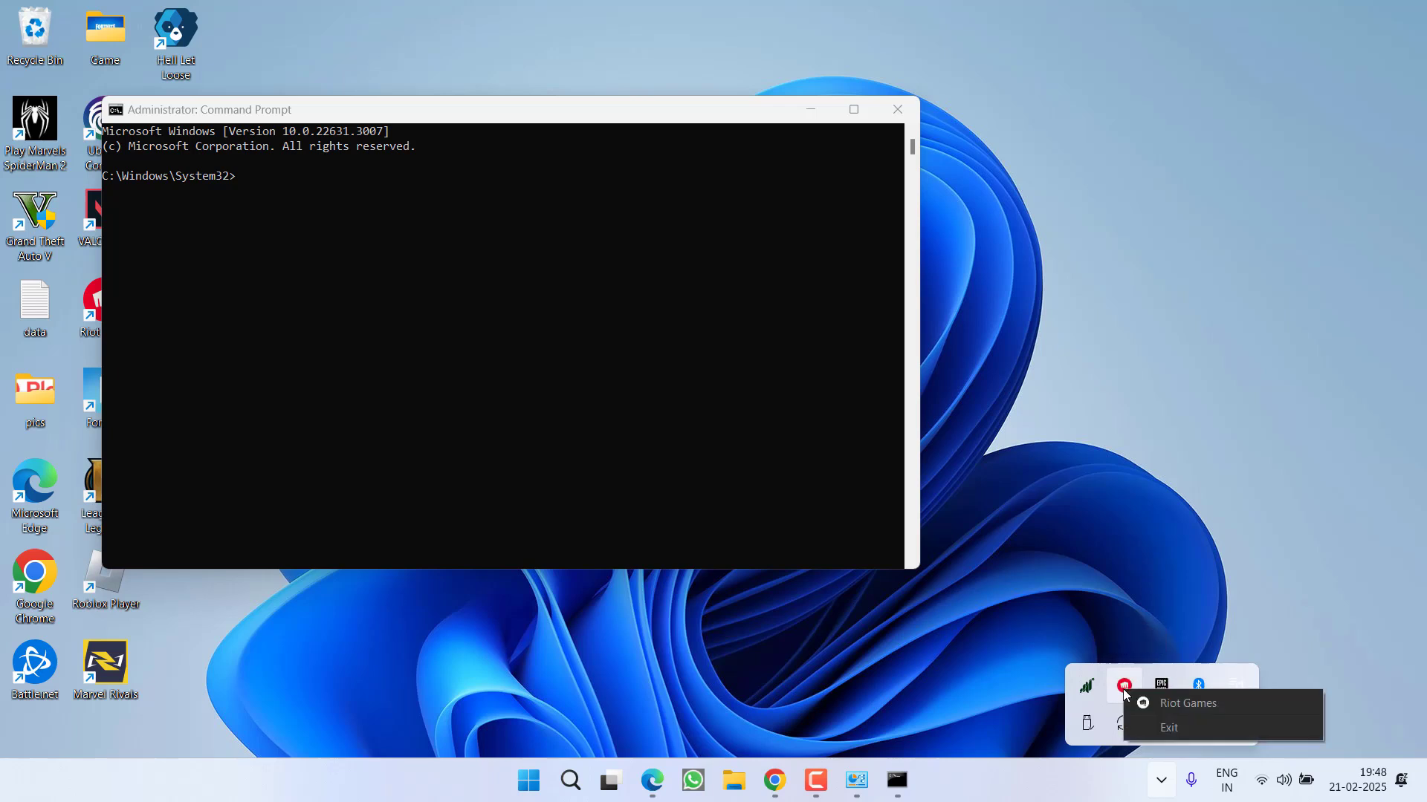
pyautogui.click(1168, 728)
pyautogui.click(1064, 566)
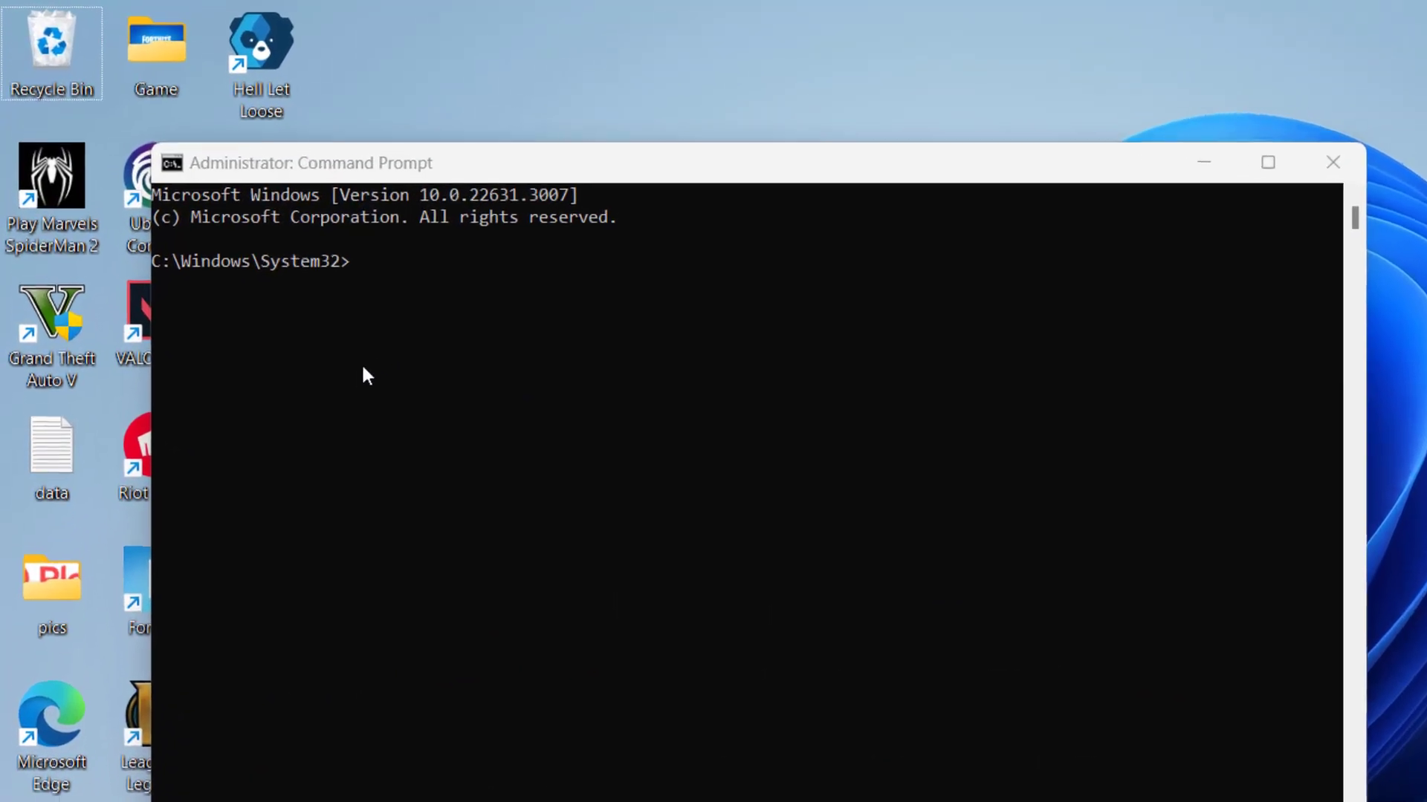
# - Run 'sc delete vgc' and 'sc delete vgk', then close the prompt and open This PC
pyautogui.click(416, 356)
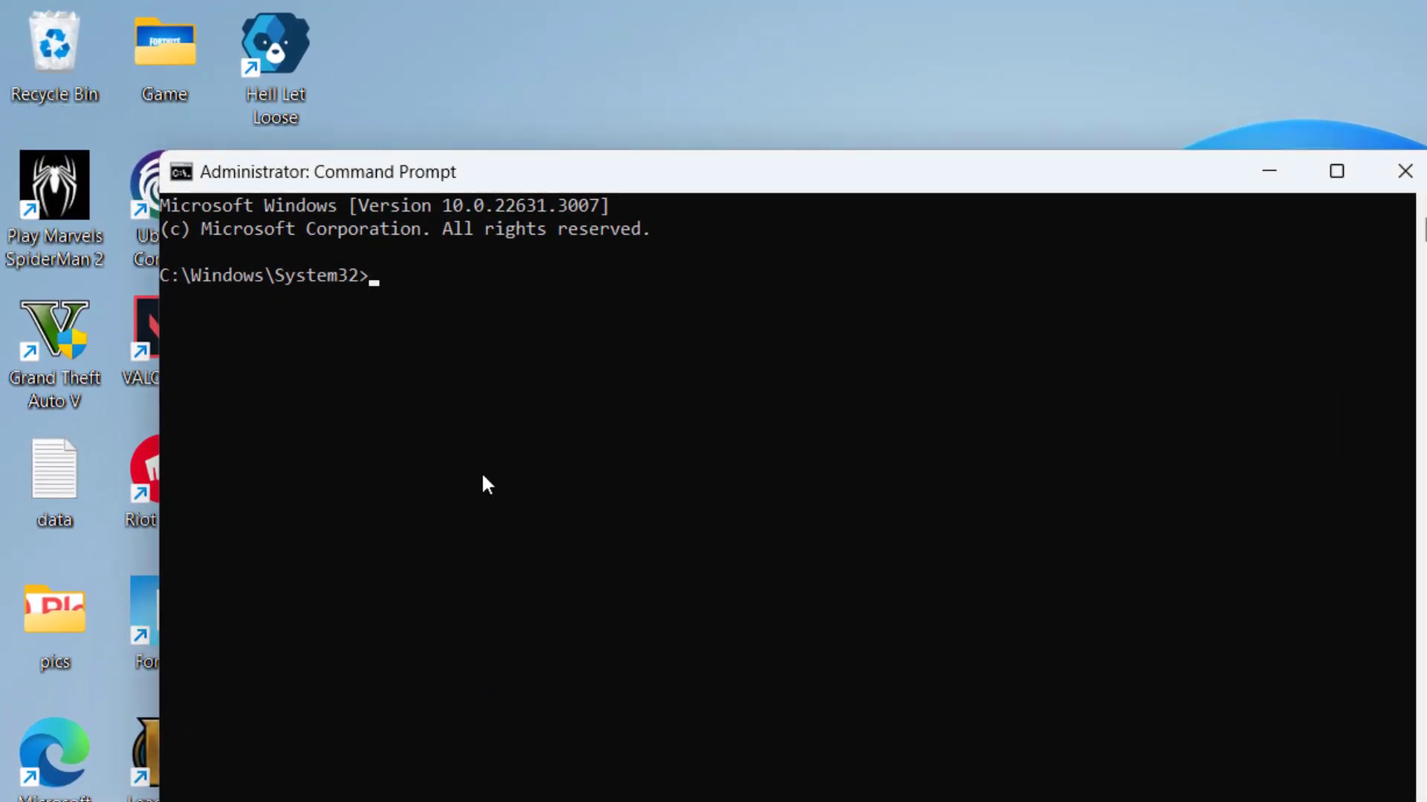
pyautogui.write('sc delete vgc')
pyautogui.press('Return')
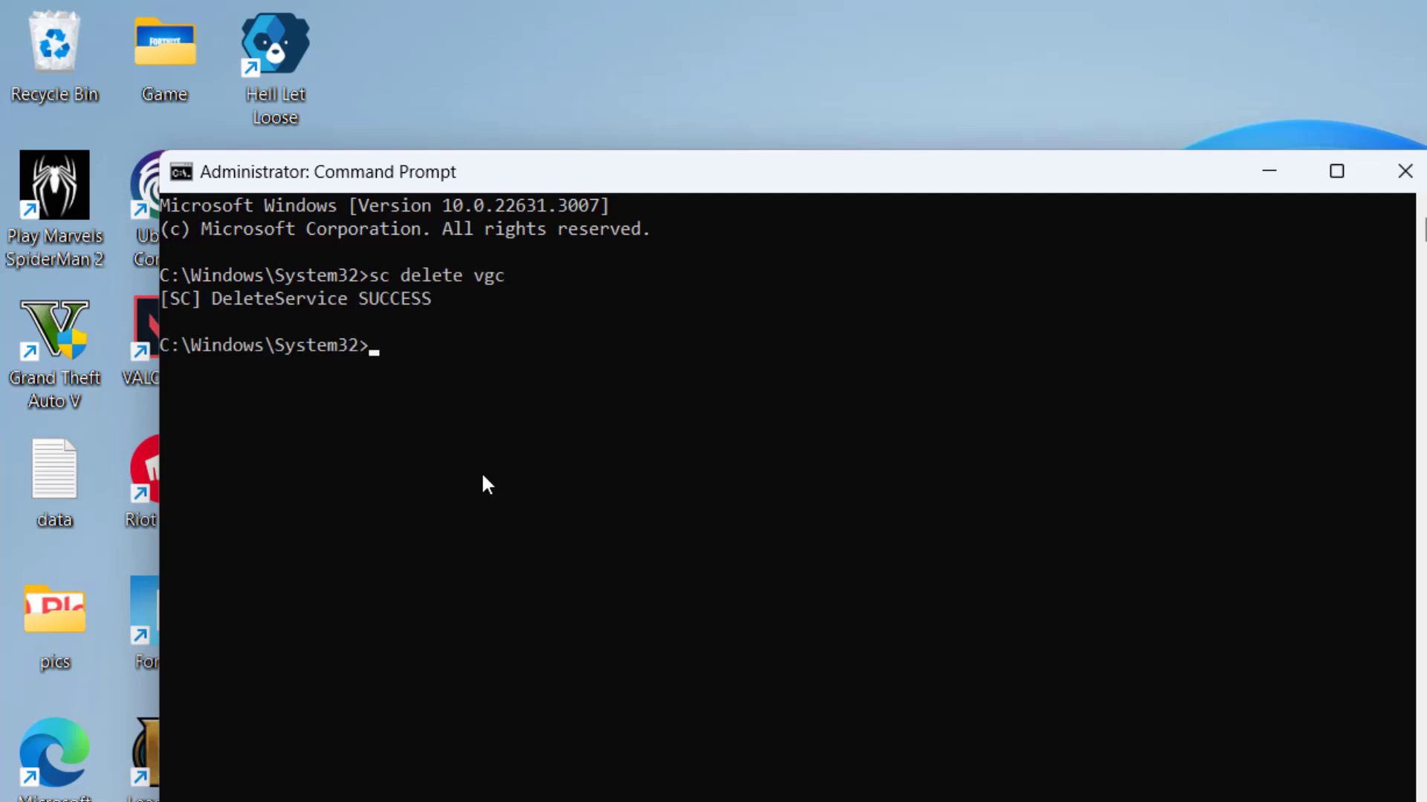
pyautogui.write('sc delete vgk')
pyautogui.press('Return')
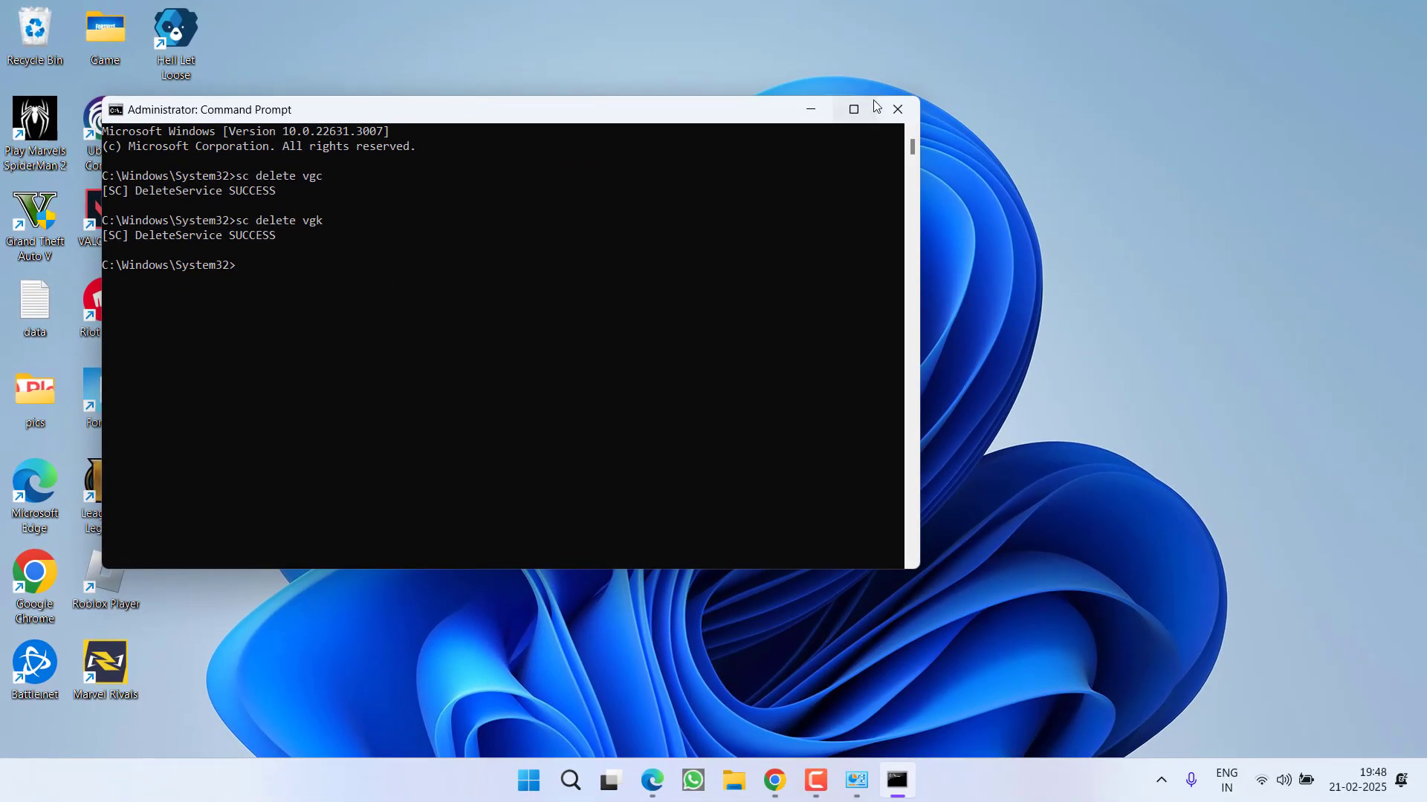
pyautogui.click(897, 109)
pyautogui.press('super+e')
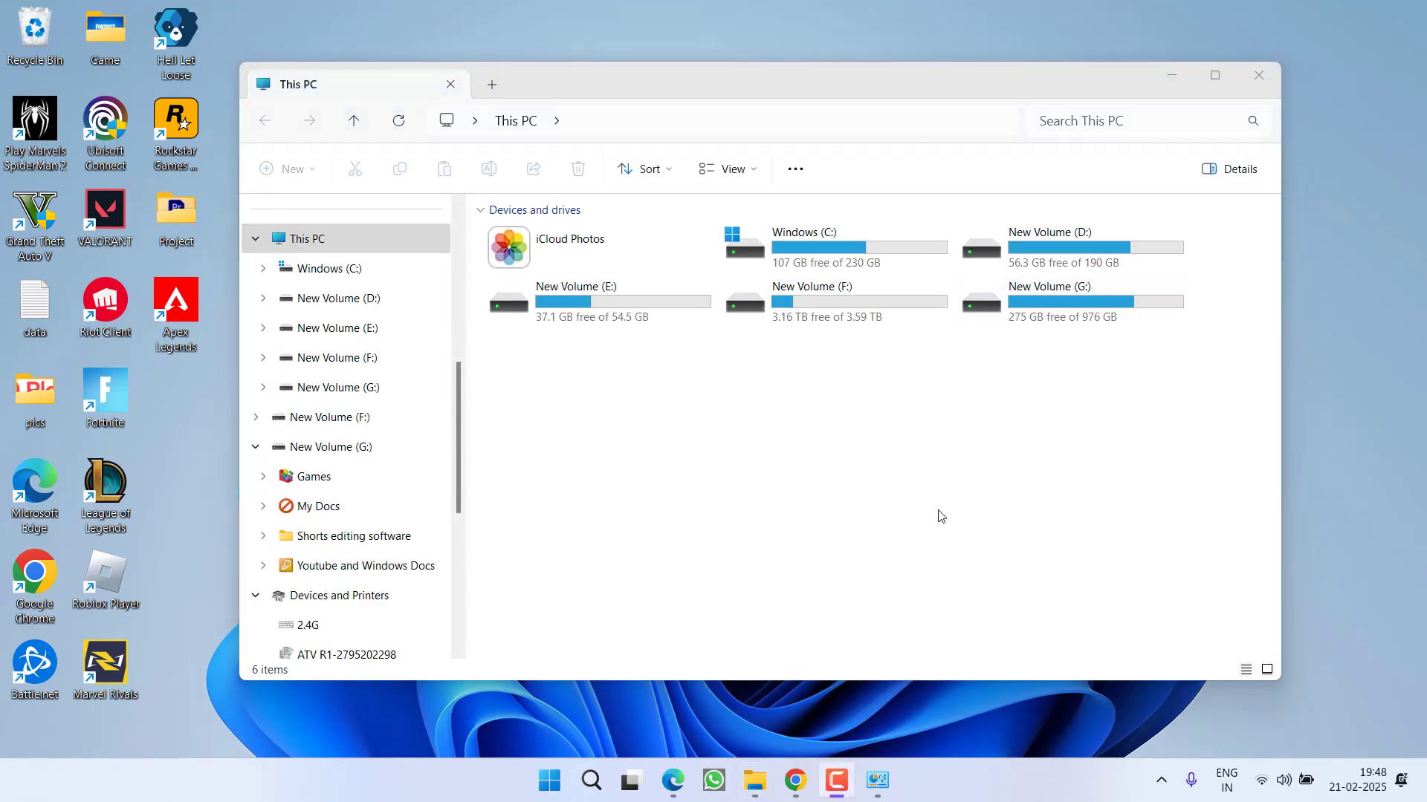
# - Browse to C:\Program Files and select the Riot Vanguard folder
pyautogui.doubleClick(784, 260)
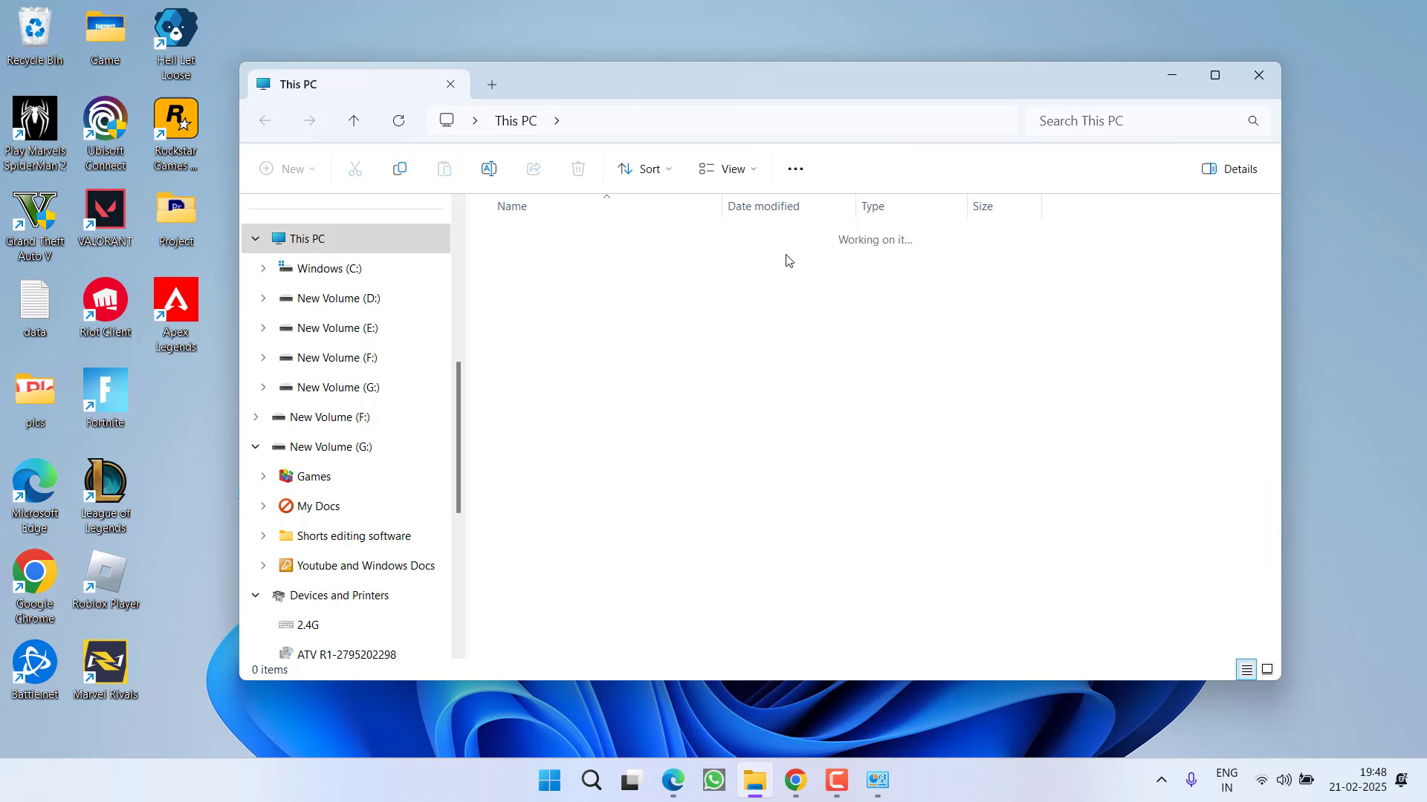
pyautogui.press('p')
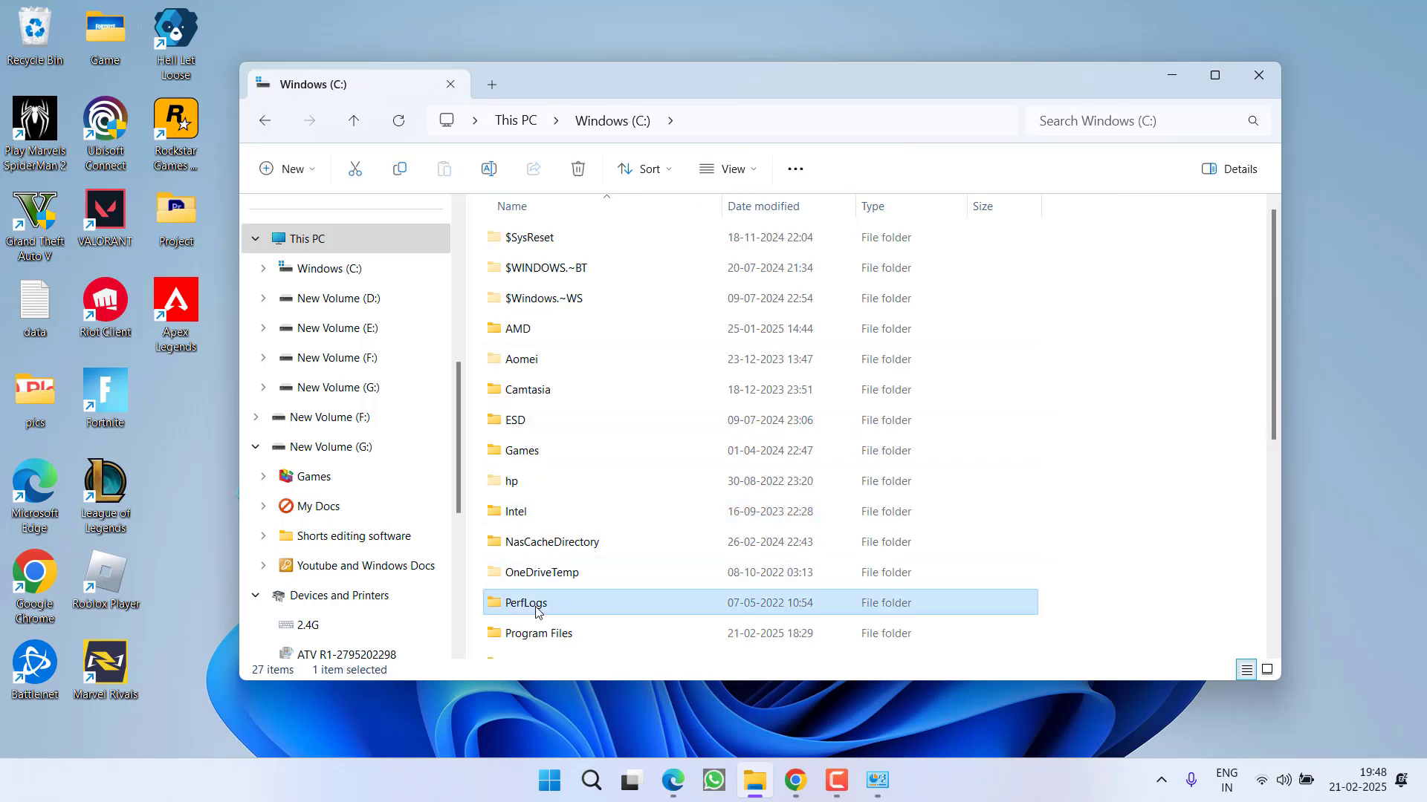
pyautogui.doubleClick(535, 633)
pyautogui.click(500, 418)
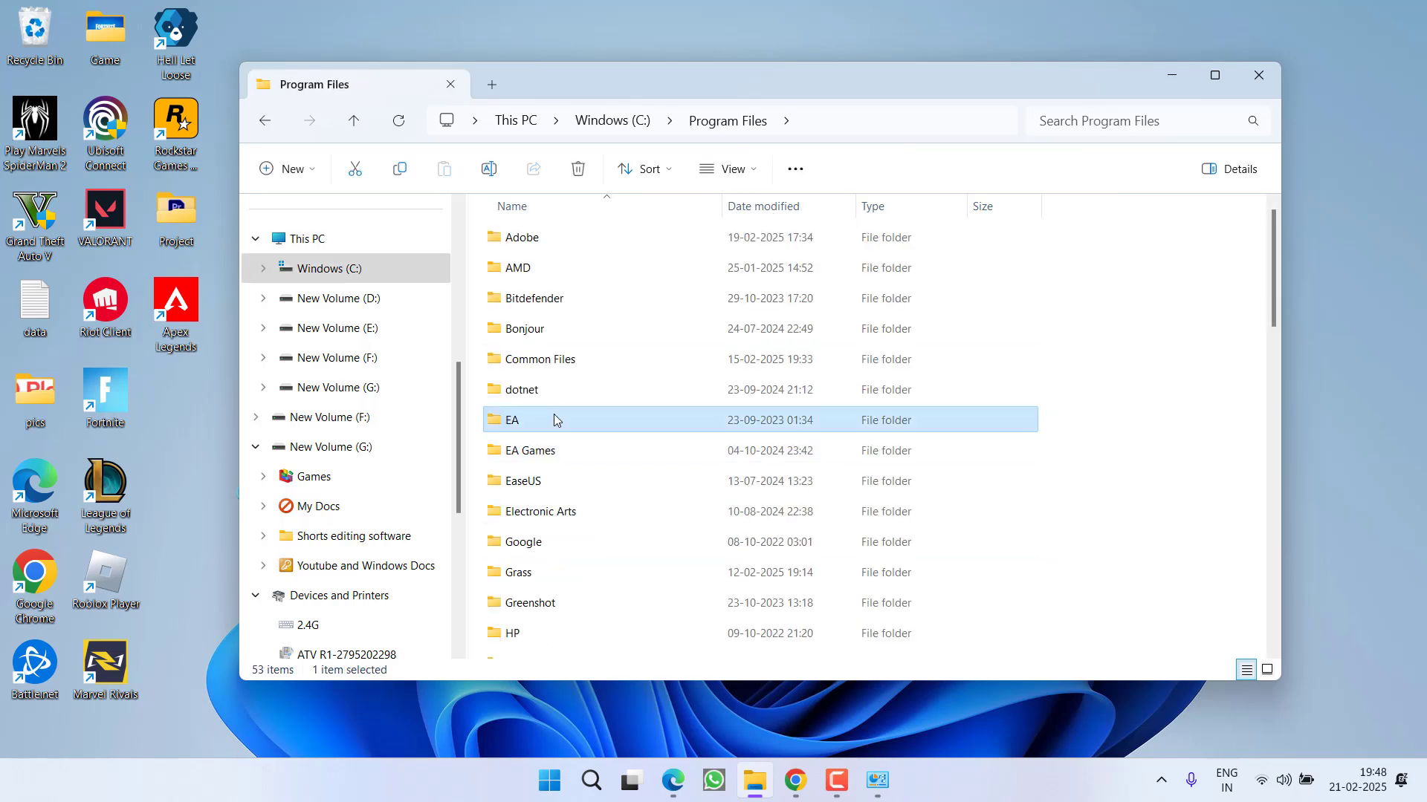
pyautogui.press('r')
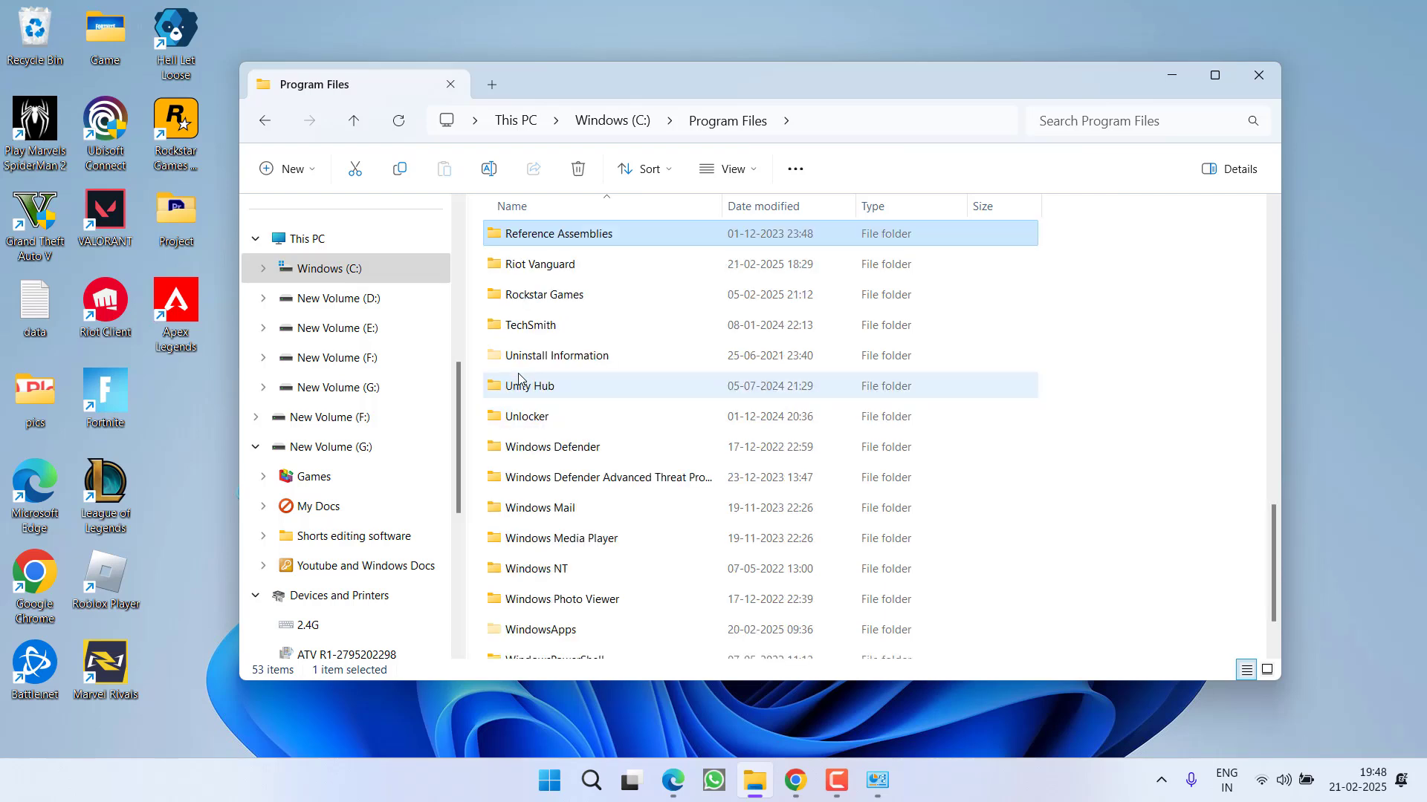
pyautogui.click(535, 276)
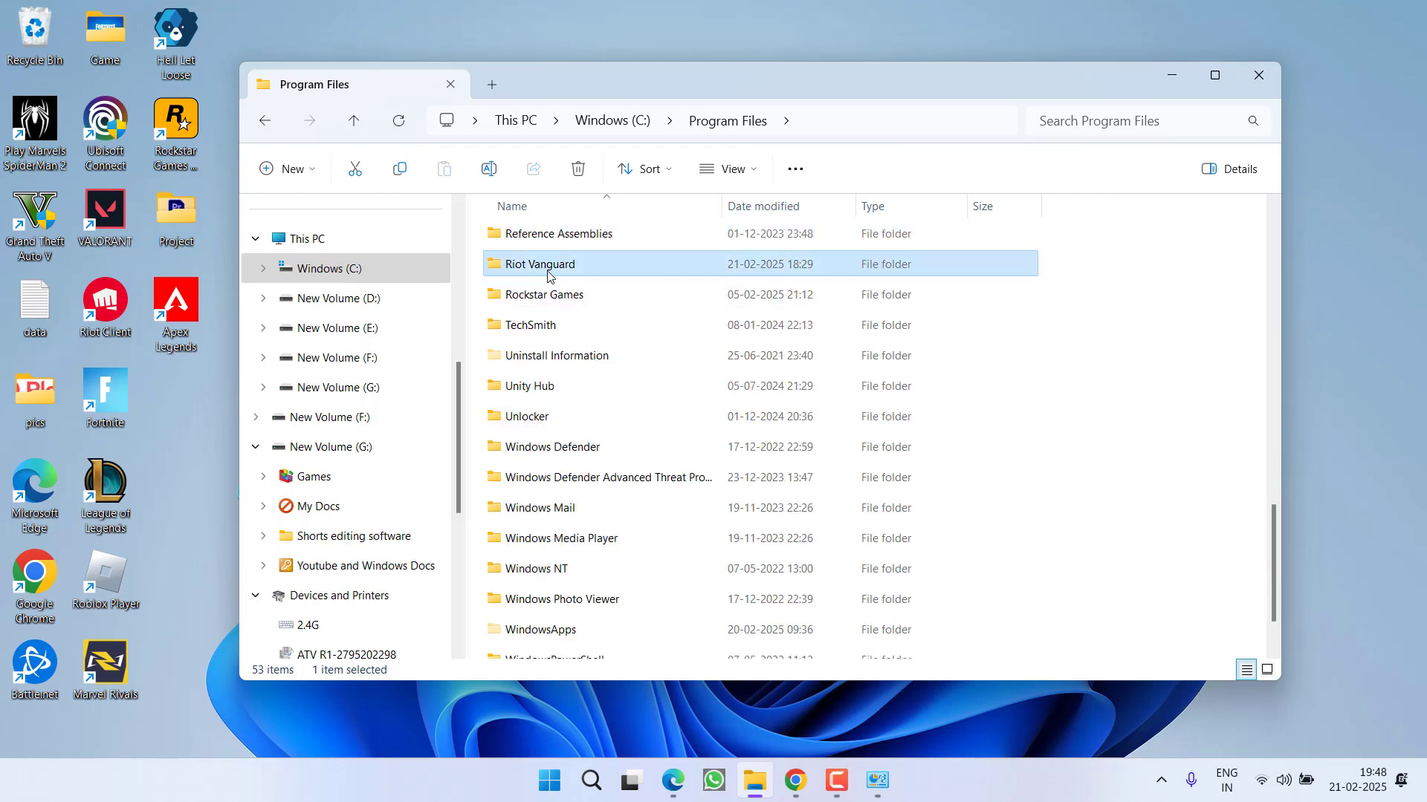
# - Try deleting Riot Vanguard, cancel the Folder In Use error, and close Explorer
pyautogui.rightClick(548, 275)
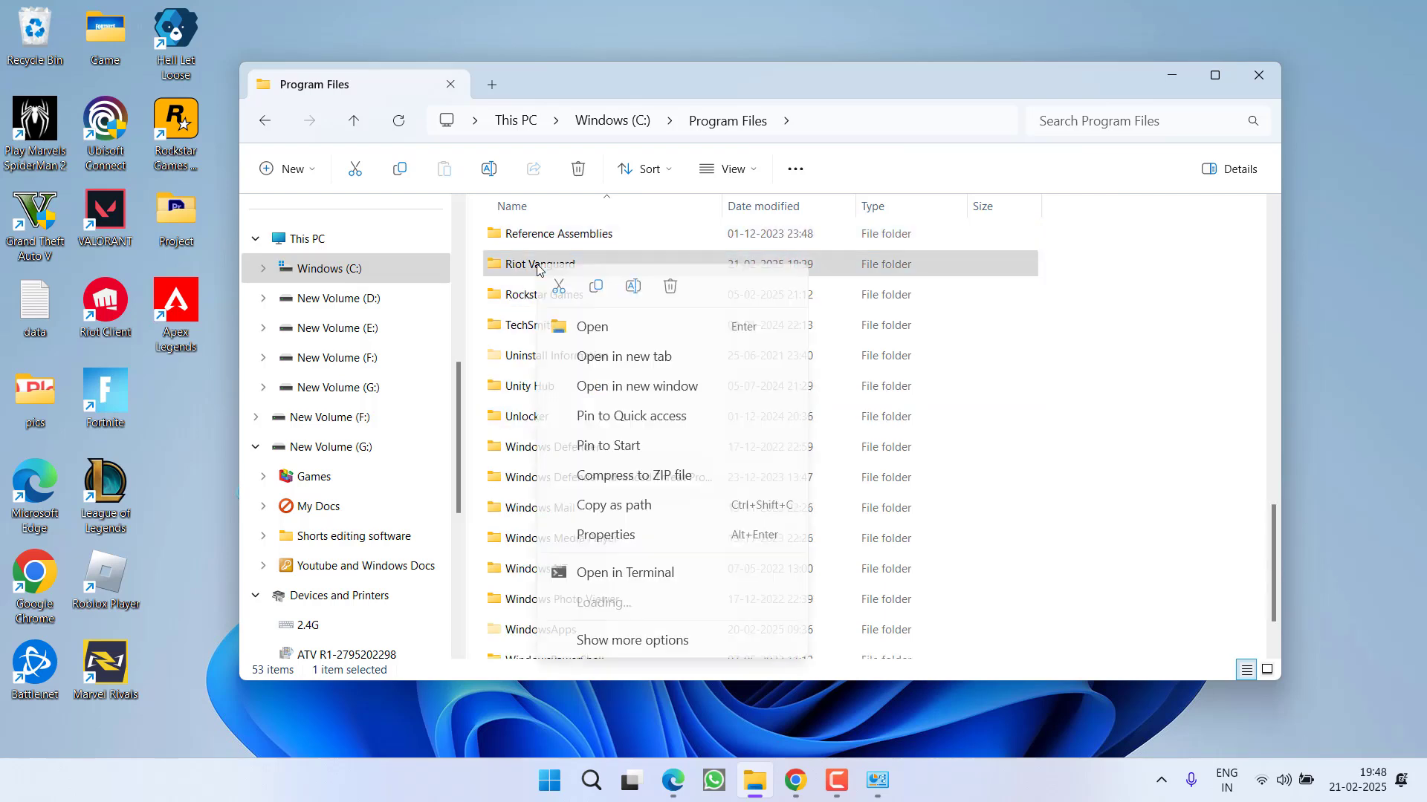
pyautogui.click(669, 289)
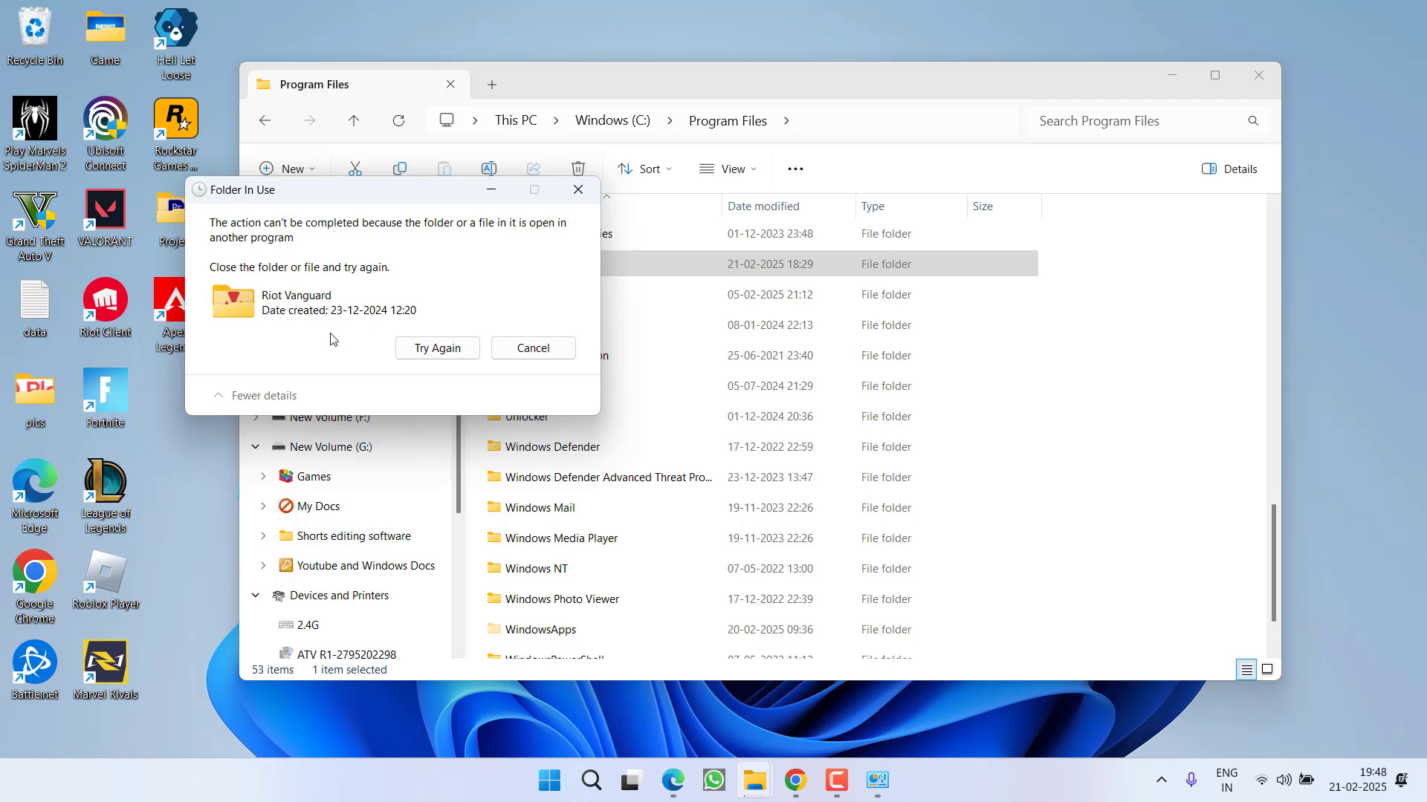
pyautogui.click(534, 346)
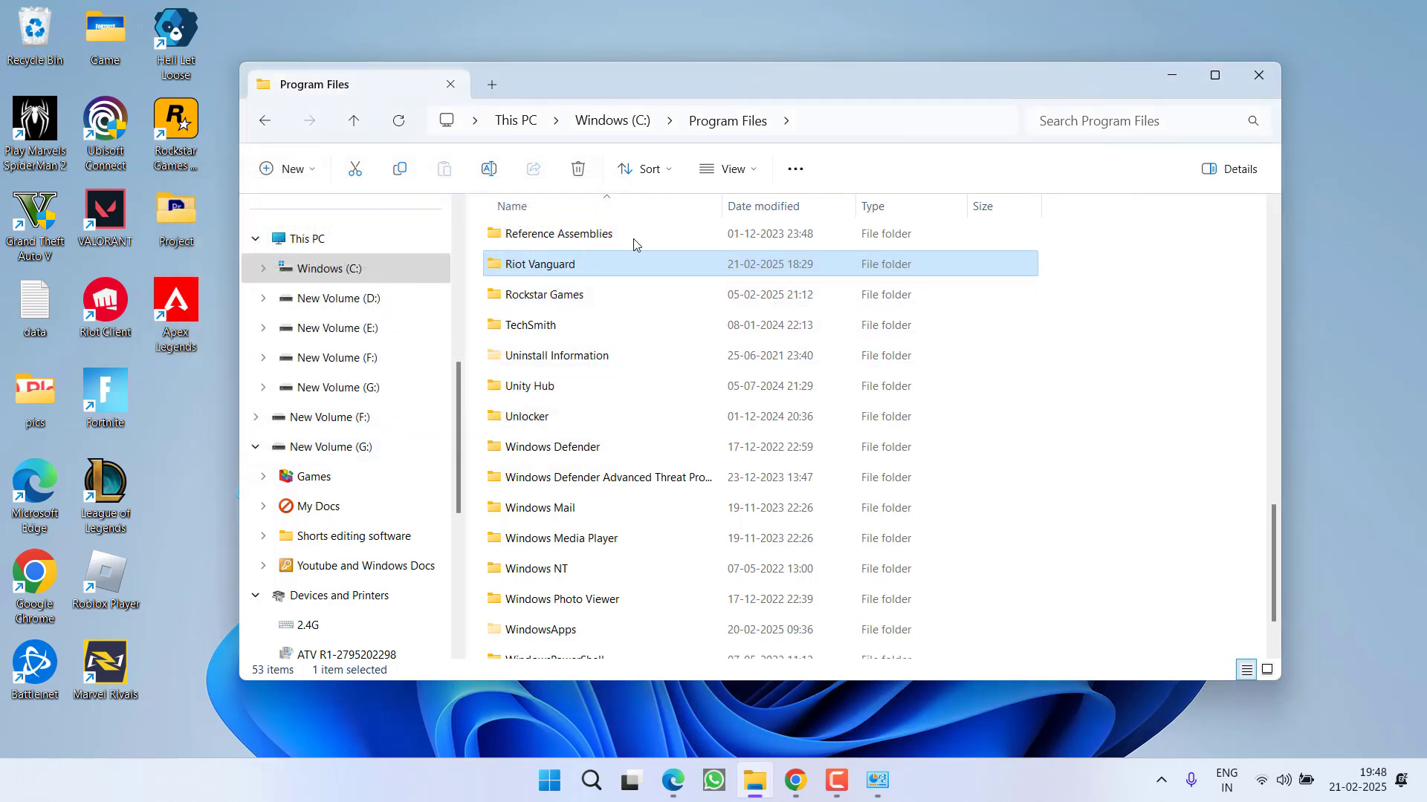
pyautogui.click(1257, 75)
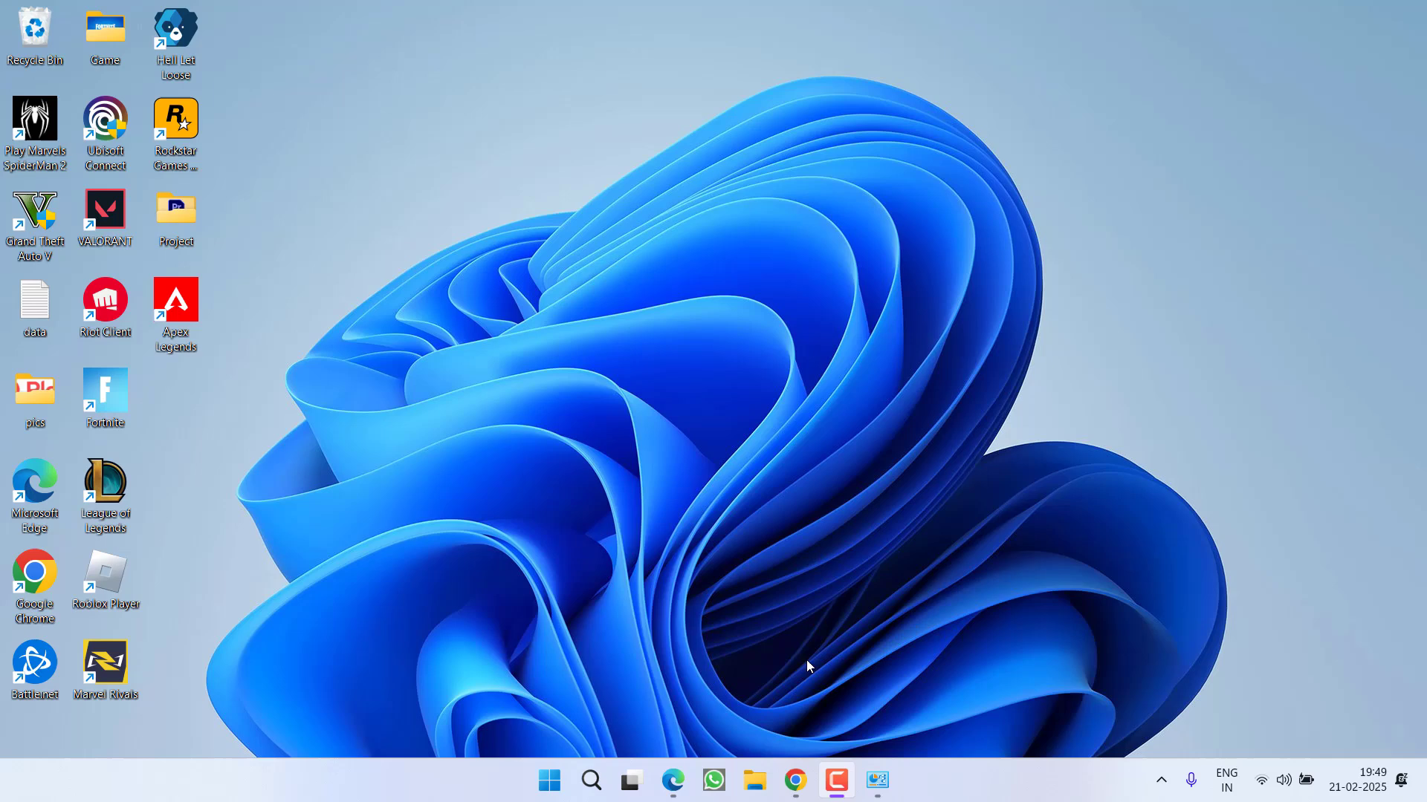
# - Restore Network Connections and open Task Manager to check process disk usage
pyautogui.click(878, 780)
pyautogui.rightClick(974, 796)
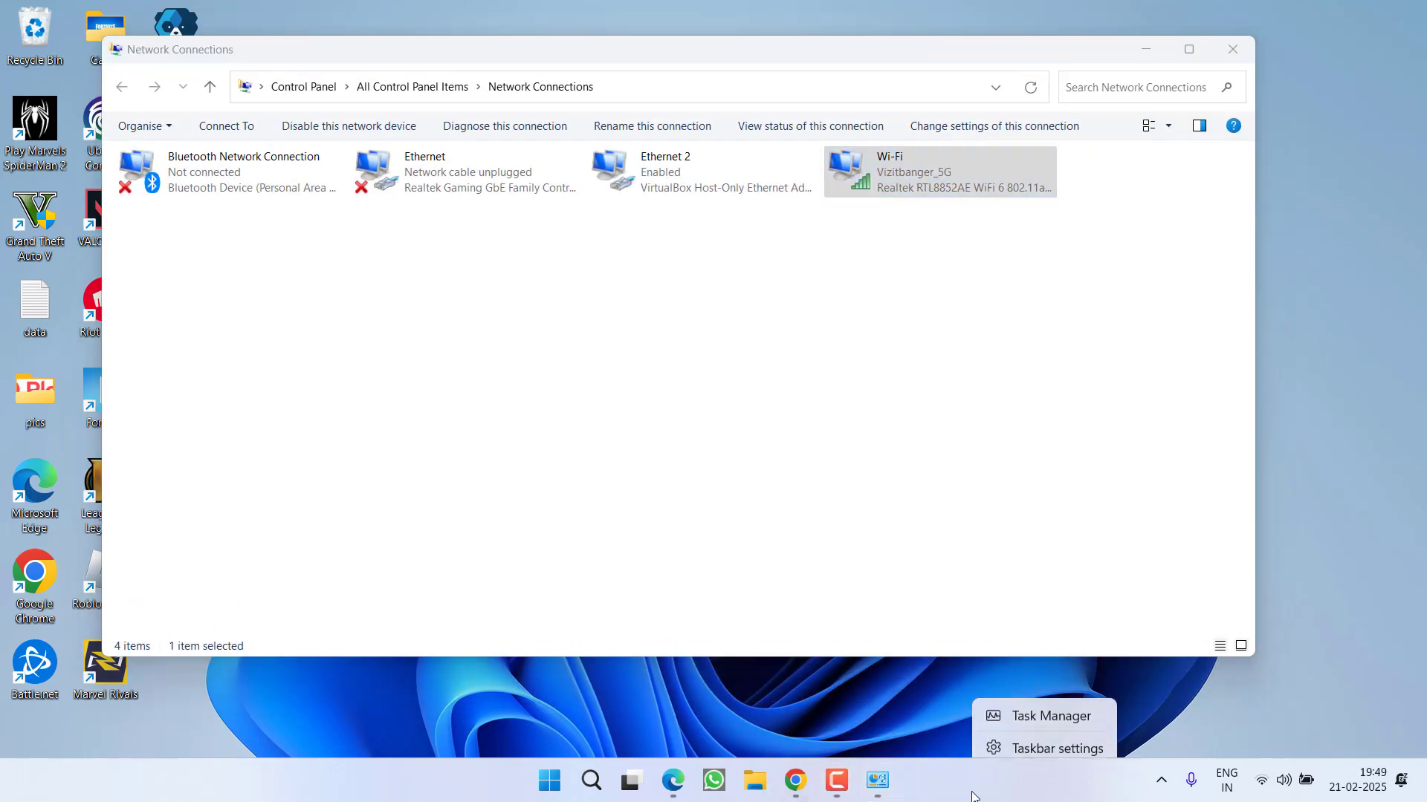
pyautogui.click(1020, 716)
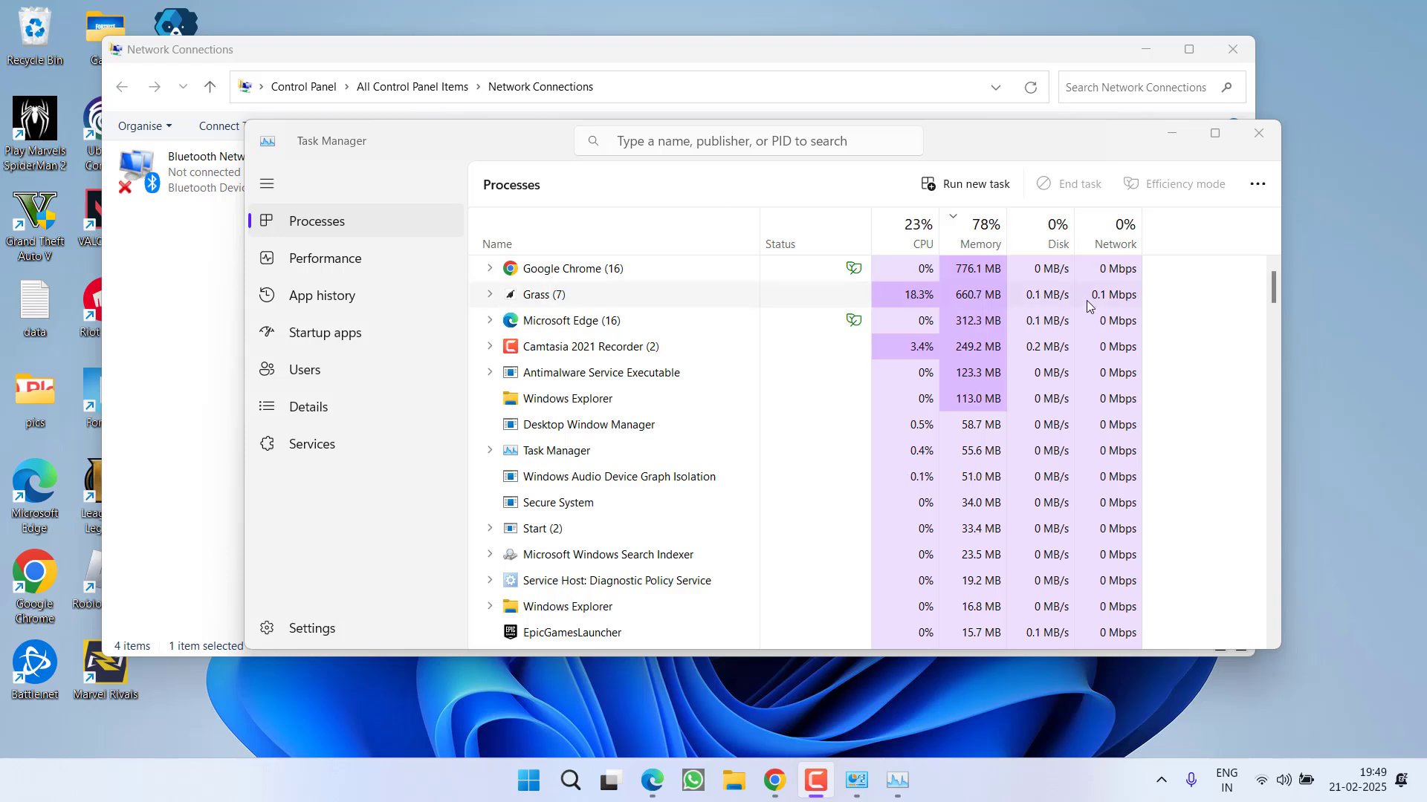
# - Close Task Manager and minimize the Network Connections window
pyautogui.click(1272, 136)
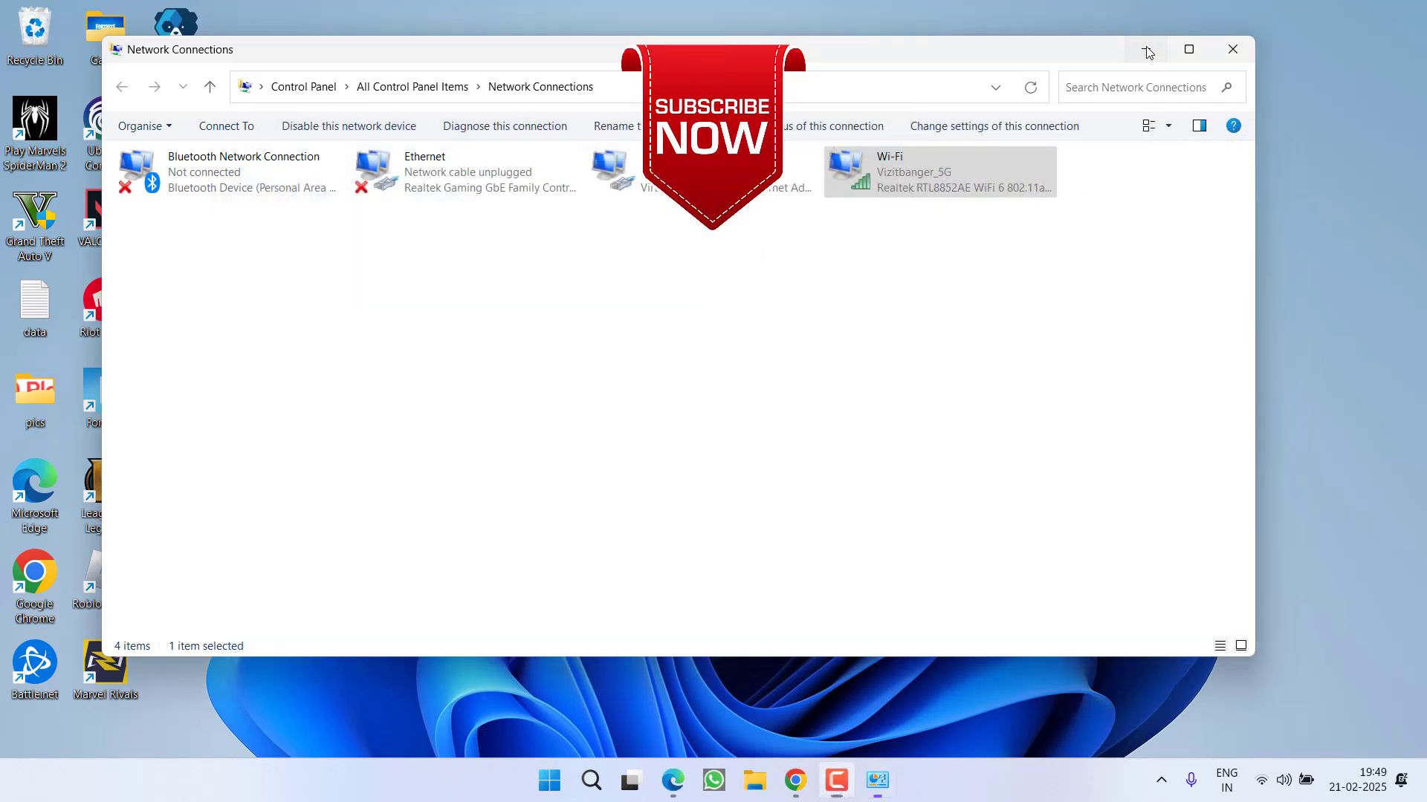
pyautogui.click(1148, 50)
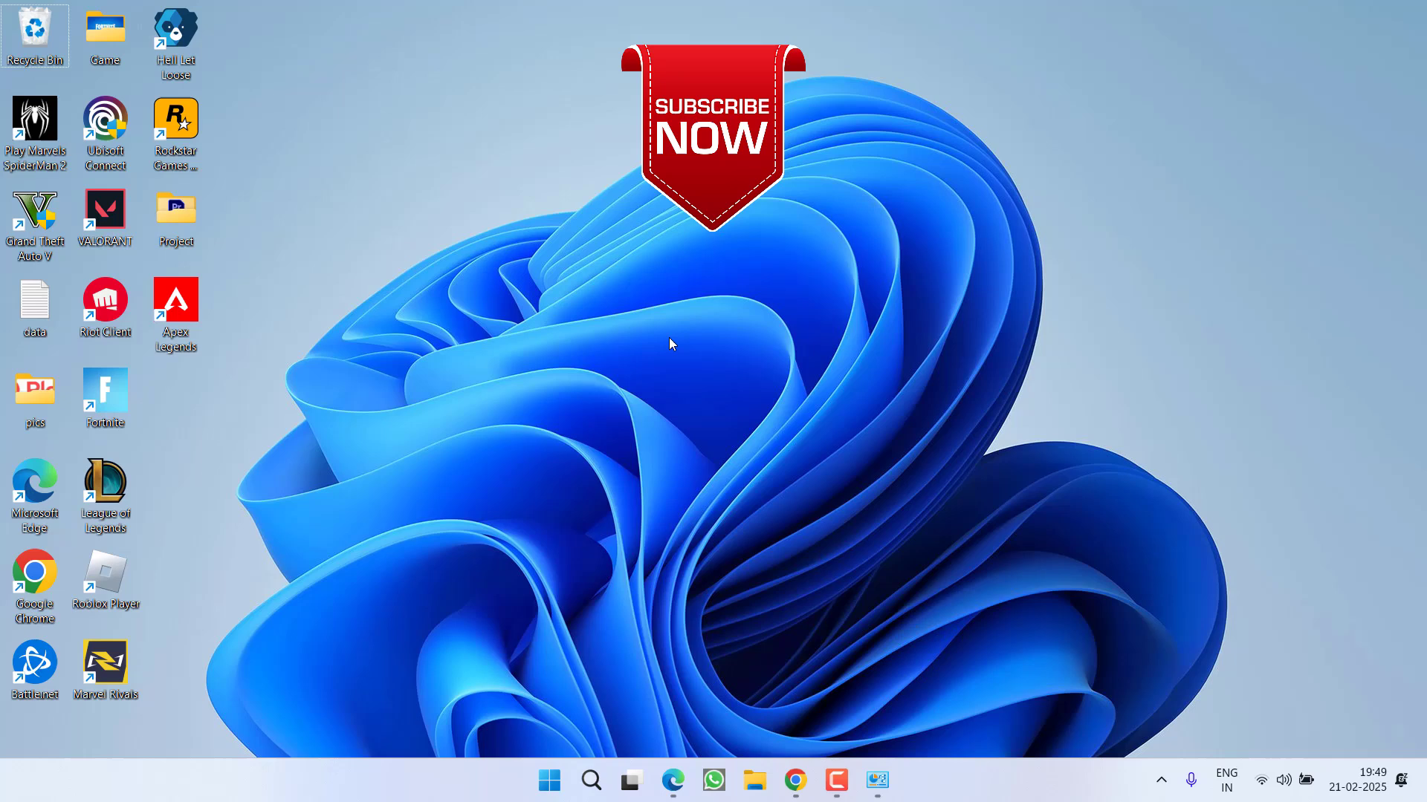